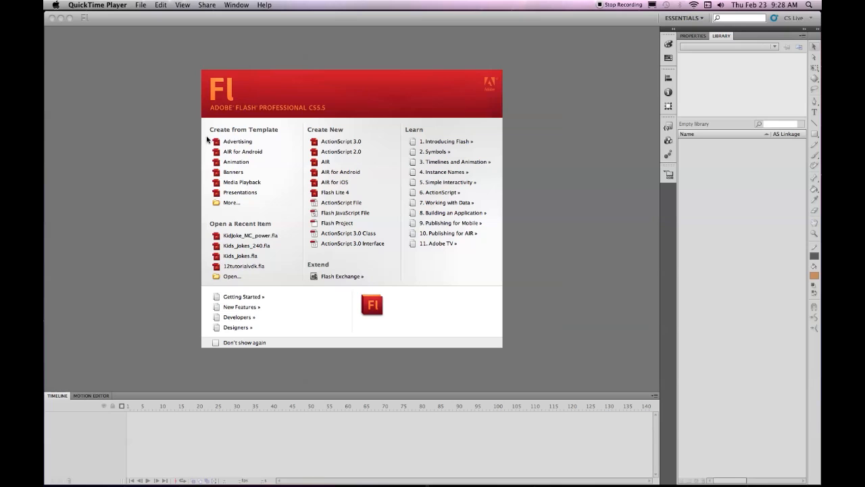
Create a new ActionScript 3.0 document and display its document properties
left_click(353, 142)
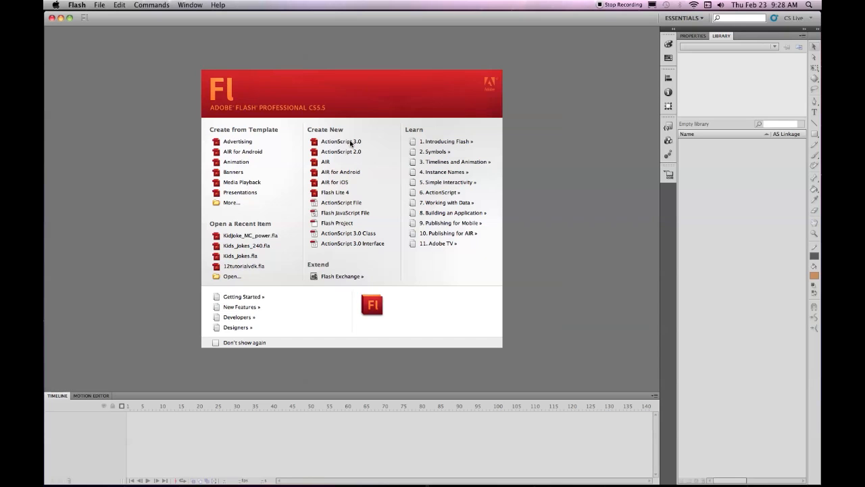
left_click(334, 143)
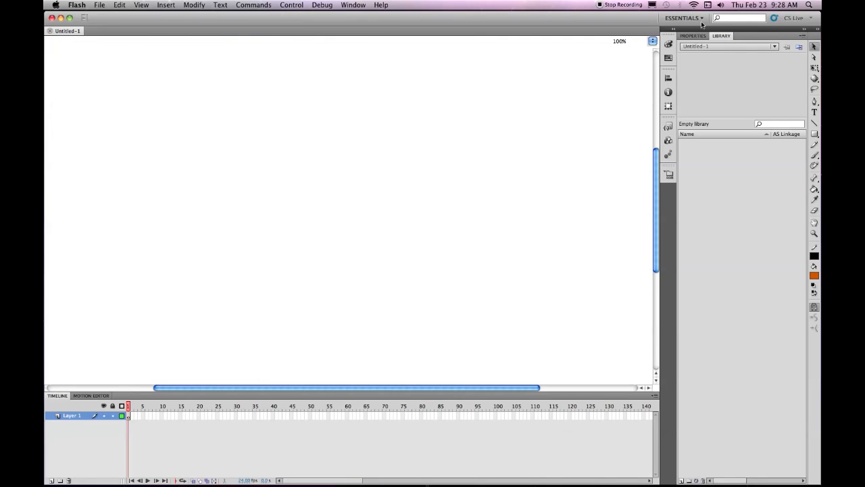
left_click(694, 35)
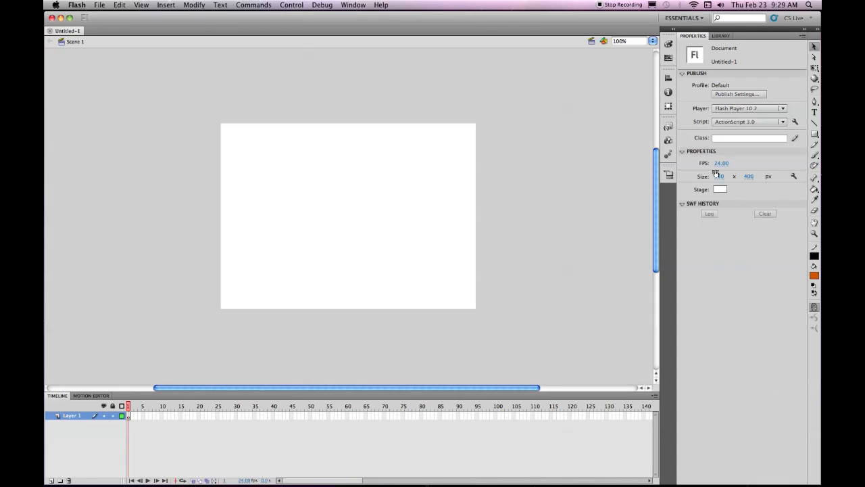
Set the document's stage dimensions to 1280 px wide by 720 px high
left_click(794, 177)
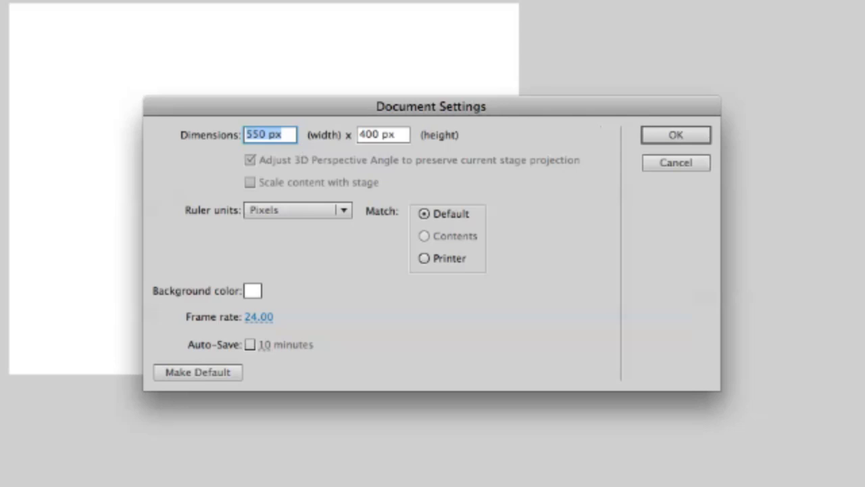
type("1280")
key("Tab")
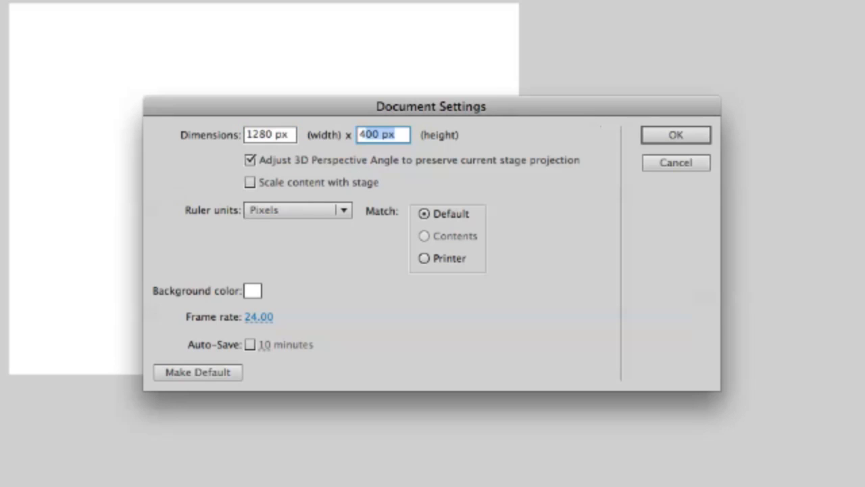
type("720")
left_click(305, 282)
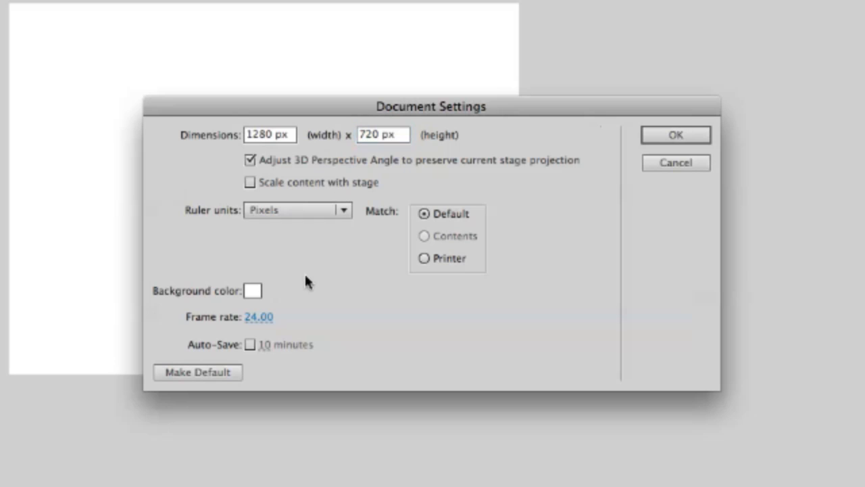
Set the frame rate to 12 fps, enable the 10-minute auto-save, and apply the document settings
left_click(256, 317)
type("12")
key("Return")
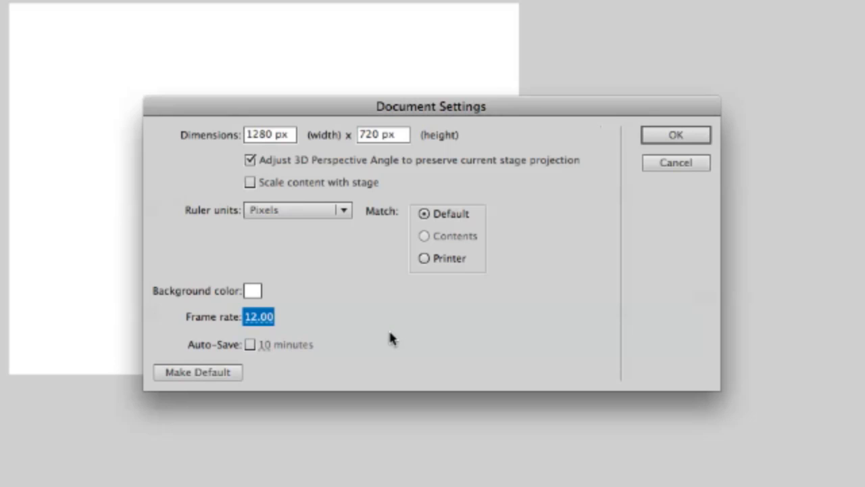
left_click(249, 345)
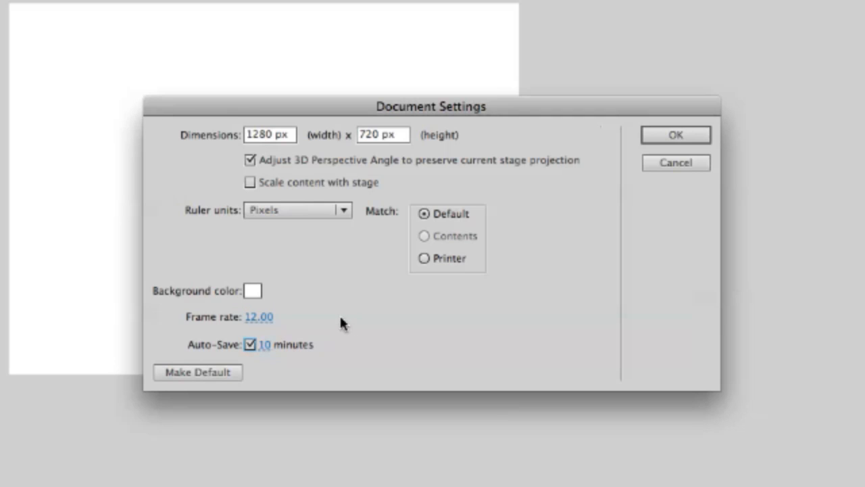
left_click(701, 135)
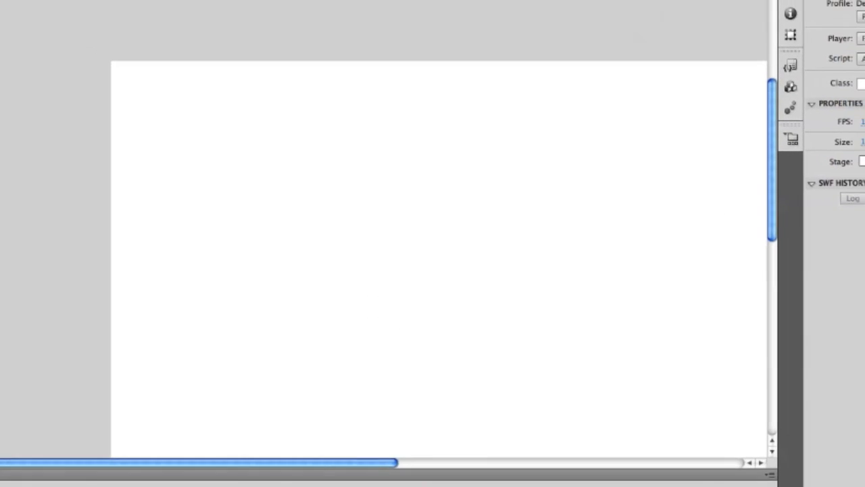
Start saving the document and choose the tutorials folder inside __SF127fac_home as its location
left_click(699, 2)
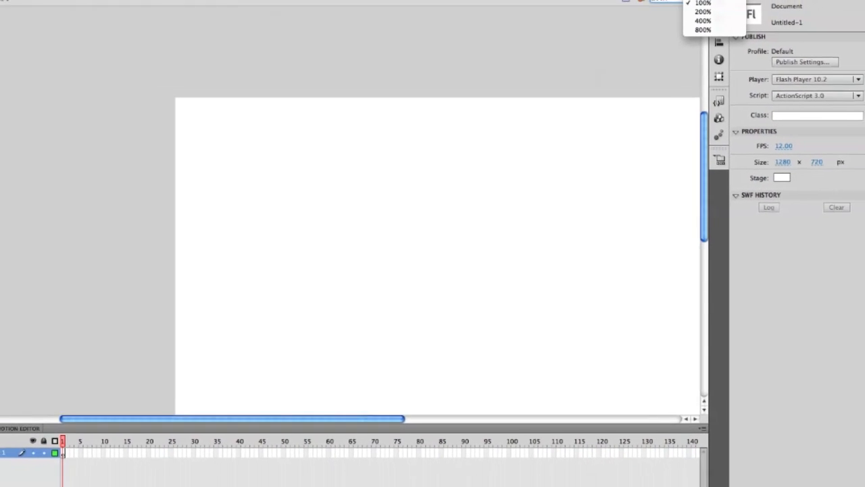
left_click(654, 9)
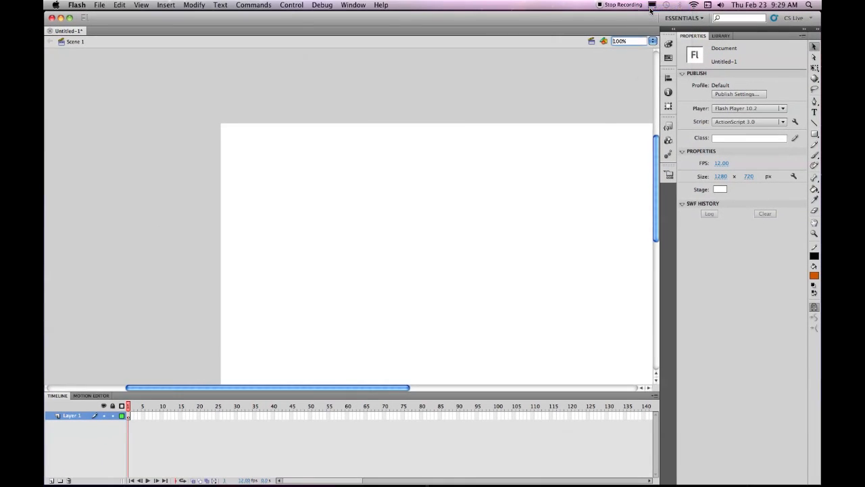
left_click(98, 5)
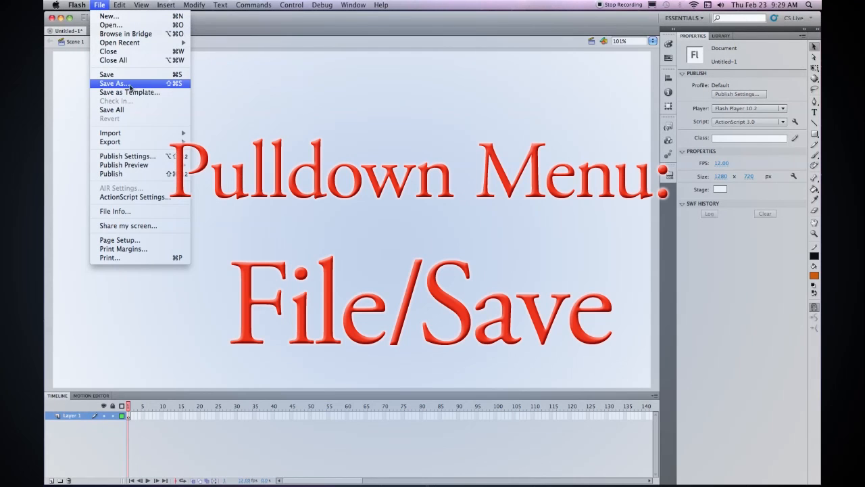
left_click(105, 76)
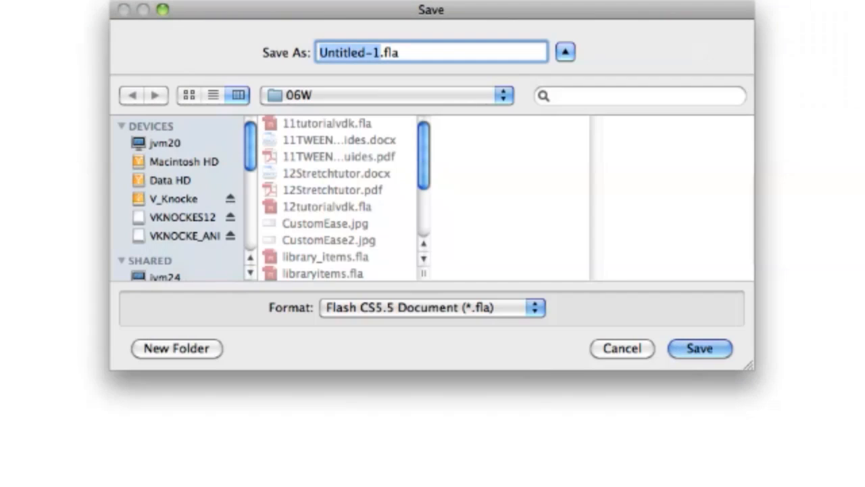
left_click(138, 196)
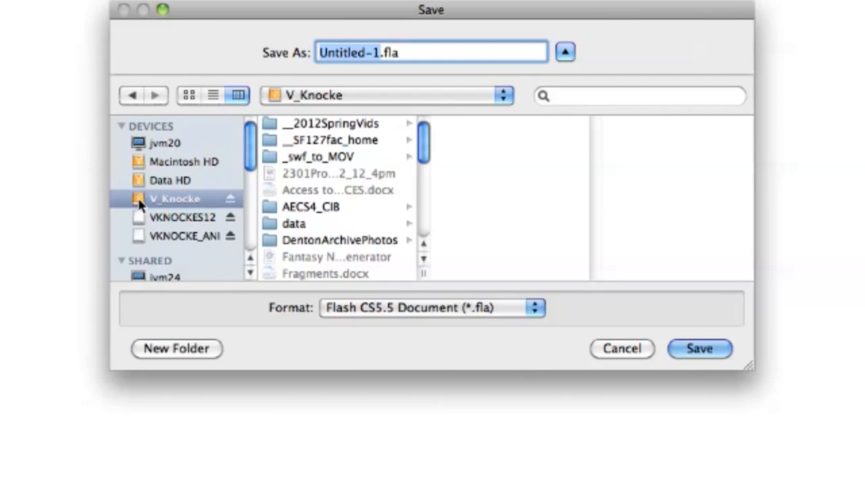
left_click(318, 140)
left_click(438, 125)
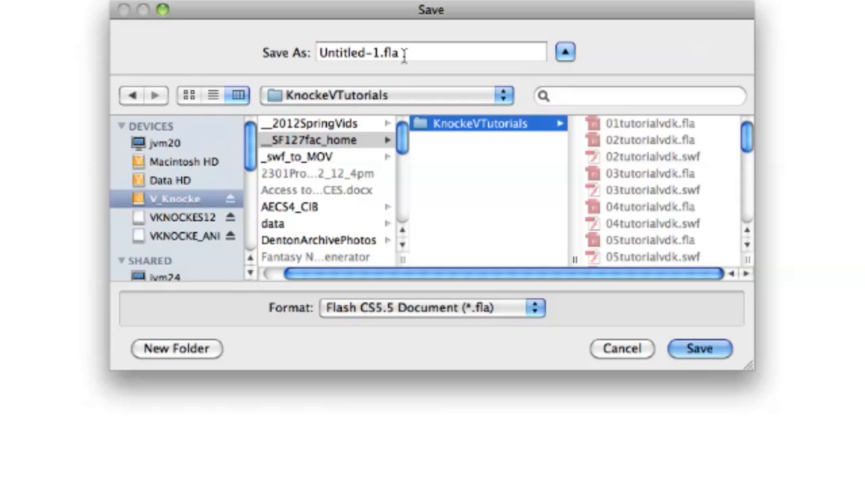
Name the file 06tutorialvdk.fla and save it in the Flash CS5.5 document format
left_click(380, 52)
left_click_drag(381, 53, 313, 53)
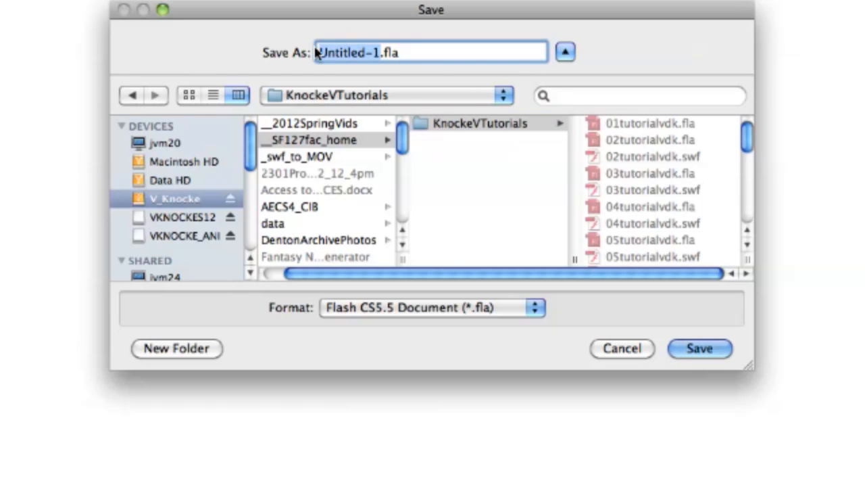
type("06t")
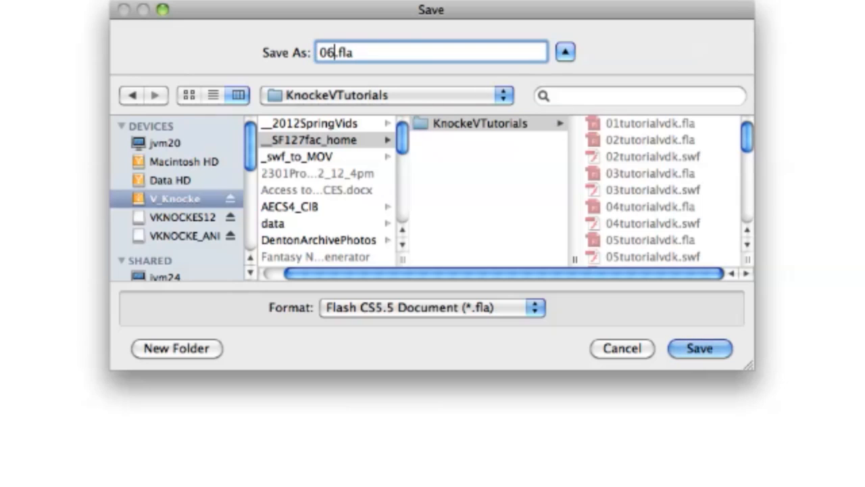
type("utorial")
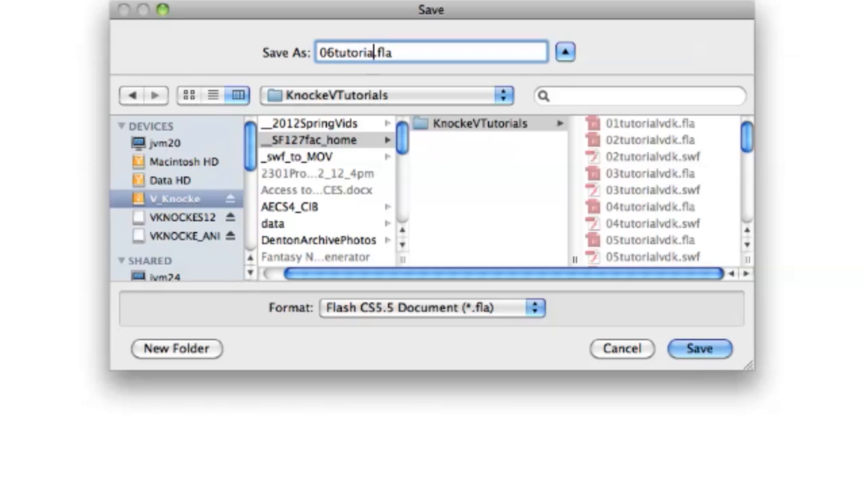
type("vdk")
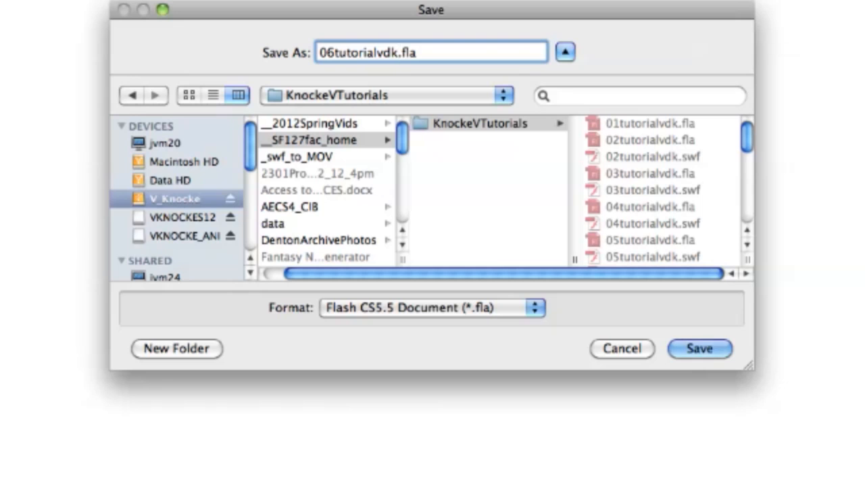
key("Return")
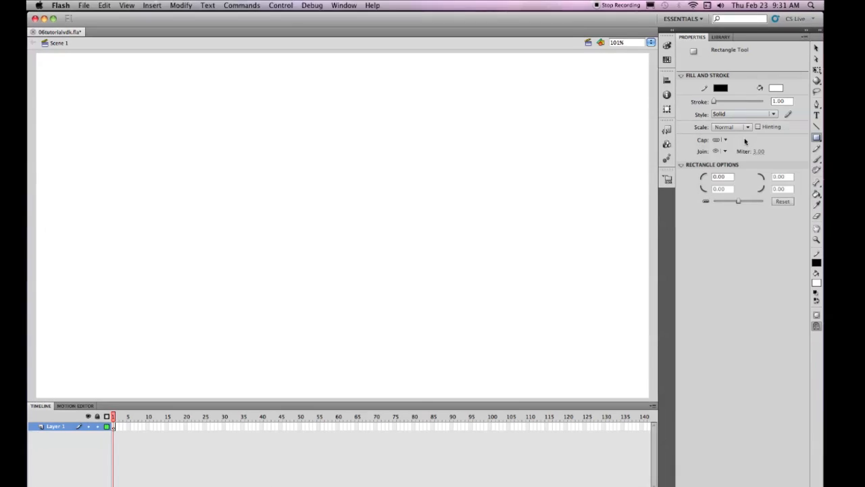
Draw a rectangle about 243 by 146 px near the stage's upper-left corner, with no stroke and a blue fill
left_click(845, 181)
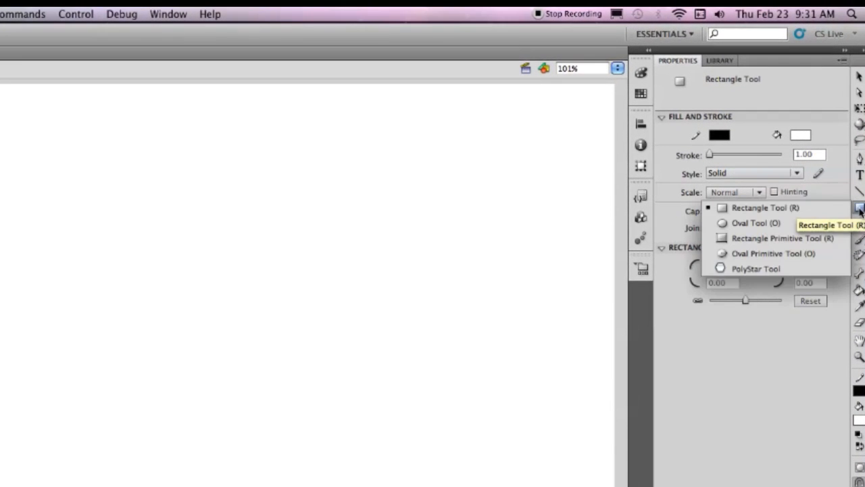
left_click(755, 186)
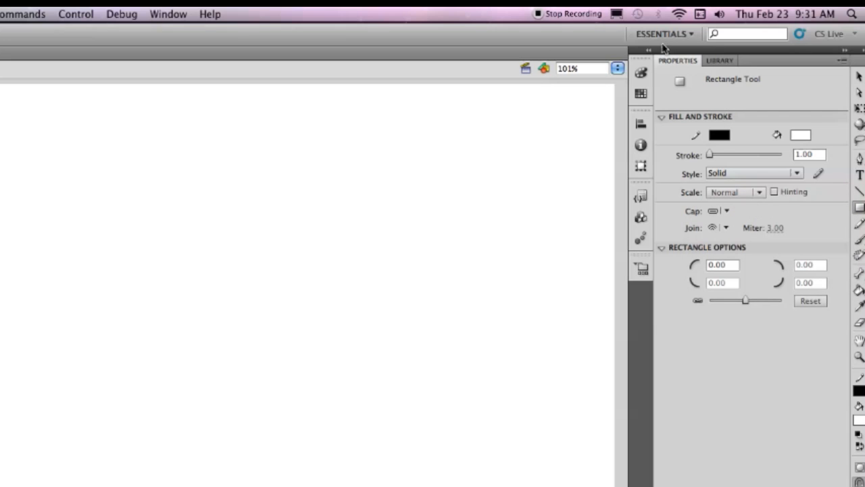
left_click(718, 135)
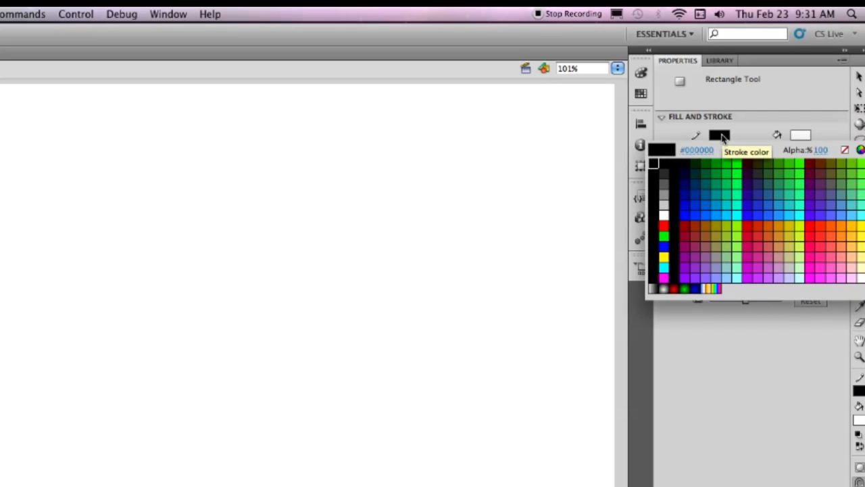
left_click(844, 150)
left_click(799, 136)
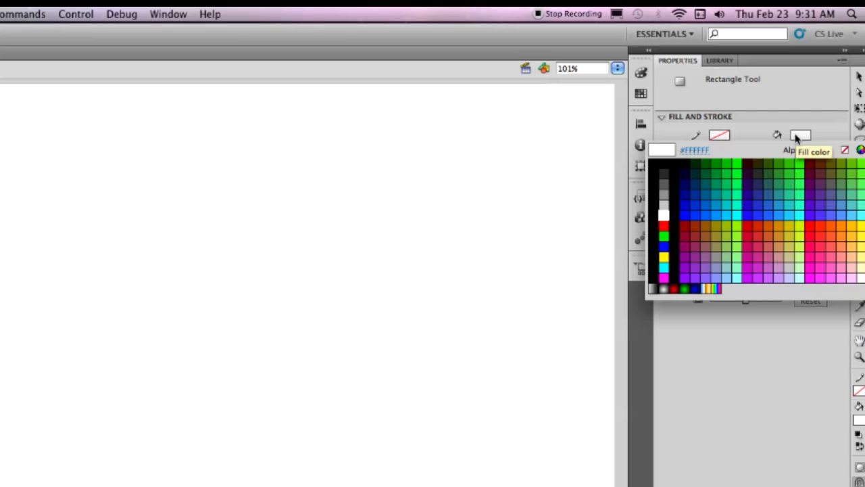
left_click(711, 210)
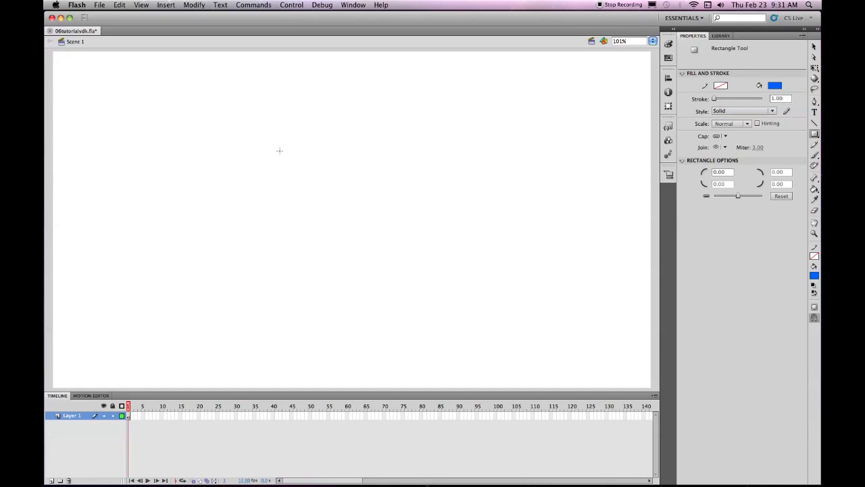
left_click_drag(86, 74, 200, 142)
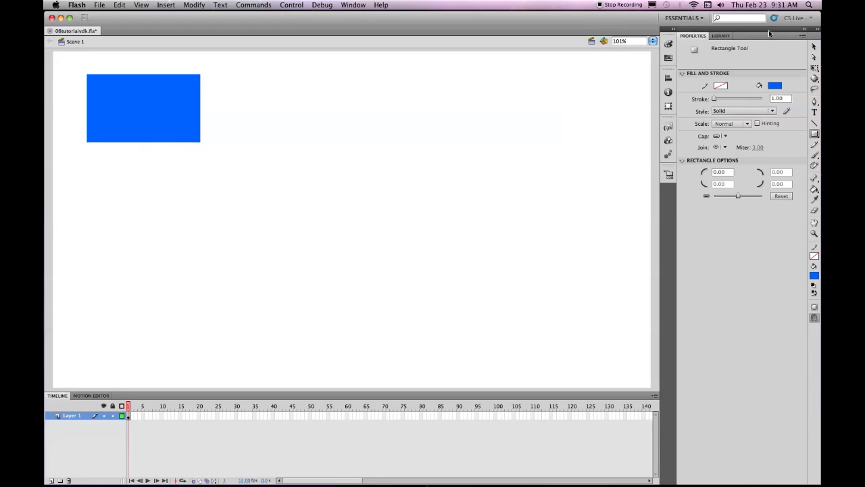
Select the blue rectangle and resize it to 200 px wide by 175 px high
left_click(815, 46)
left_click(117, 111)
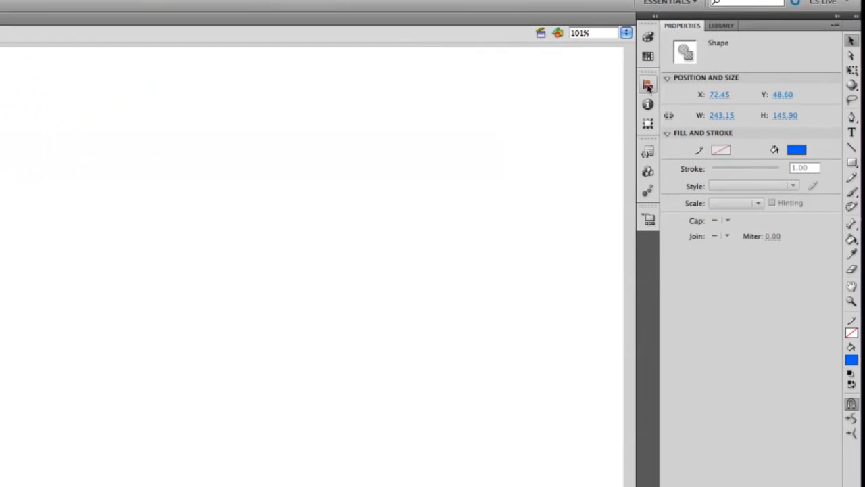
left_click(647, 85)
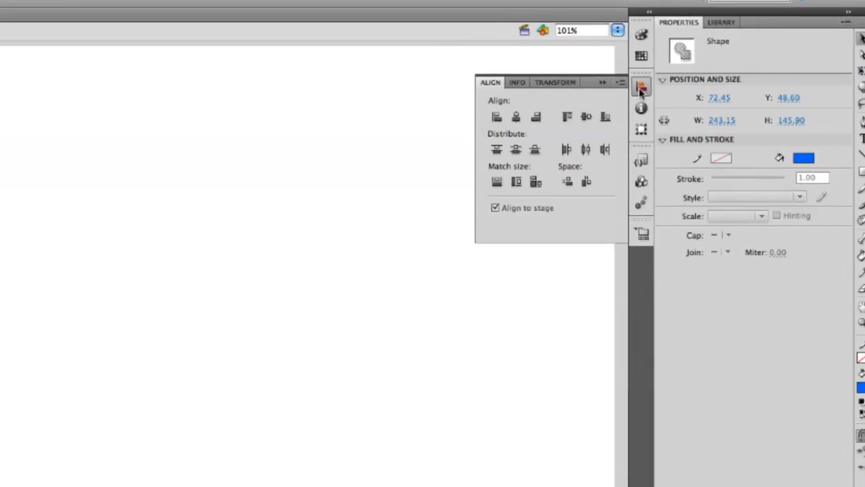
left_click(535, 81)
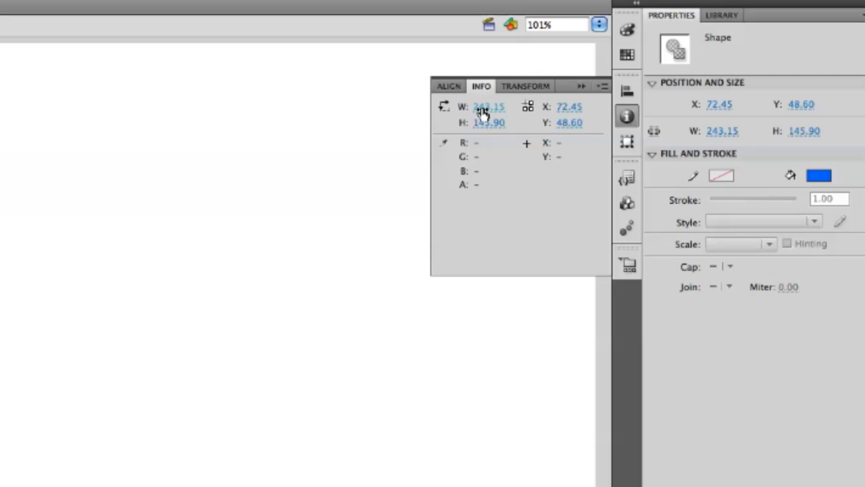
left_click(483, 111)
type("200")
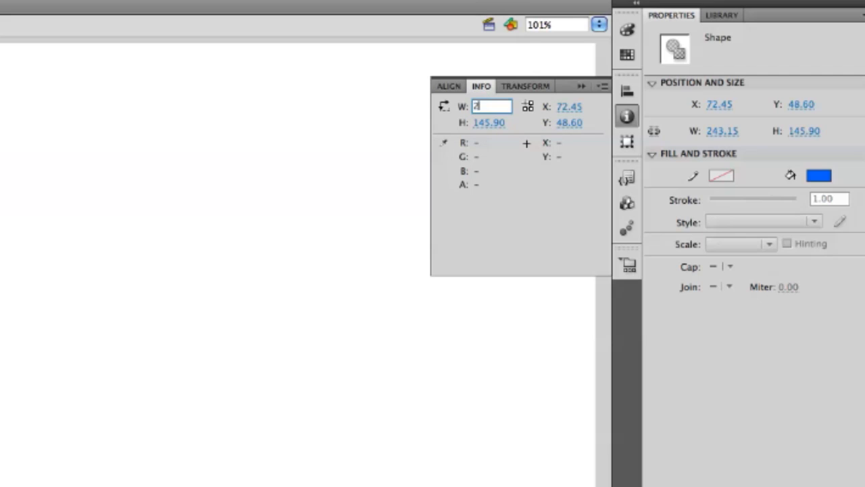
left_click(490, 123)
type("175")
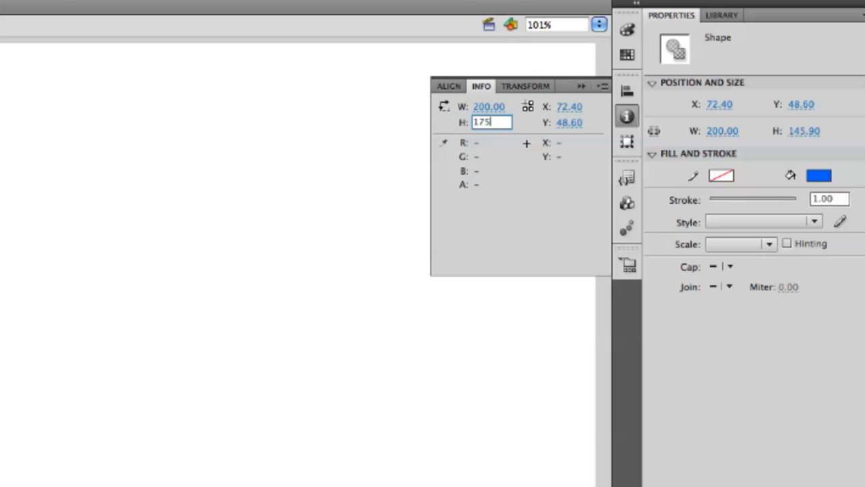
Position the blue rectangle at X 30 and Y 30 on the stage
left_click(576, 108)
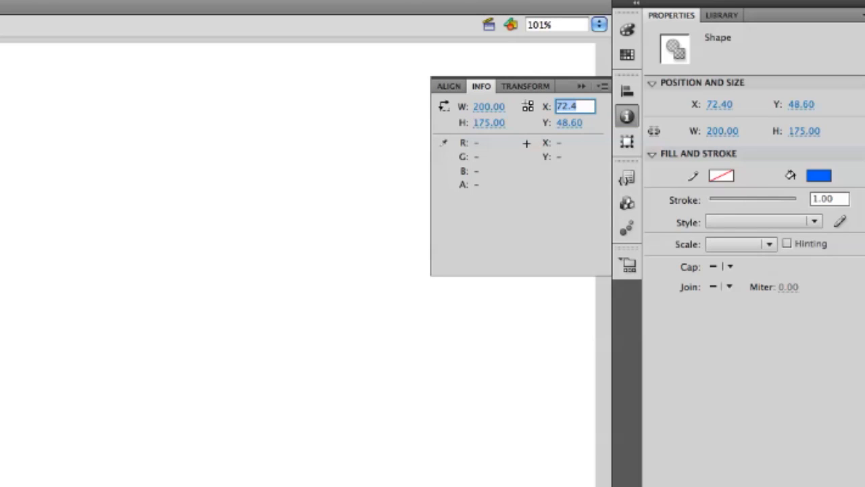
type("30")
left_click(567, 120)
type("30")
key("Return")
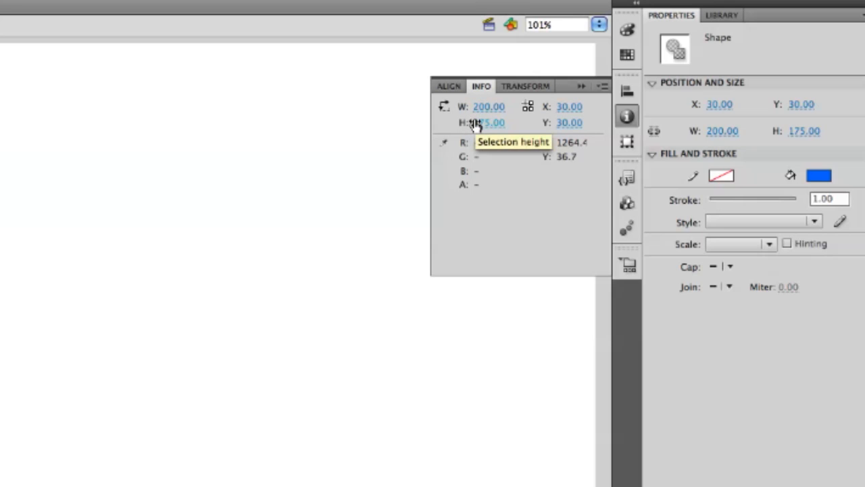
Extend Layer 1 by inserting a frame at frame 24 in the timeline
left_click(47, 124)
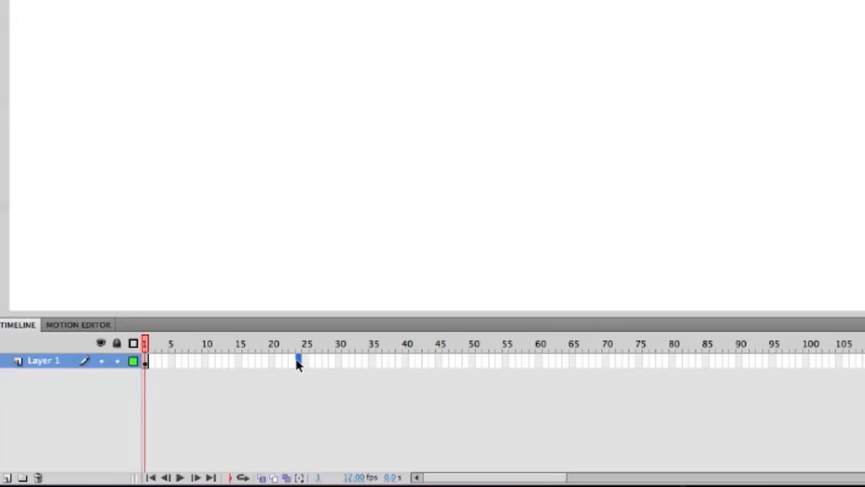
key("F5")
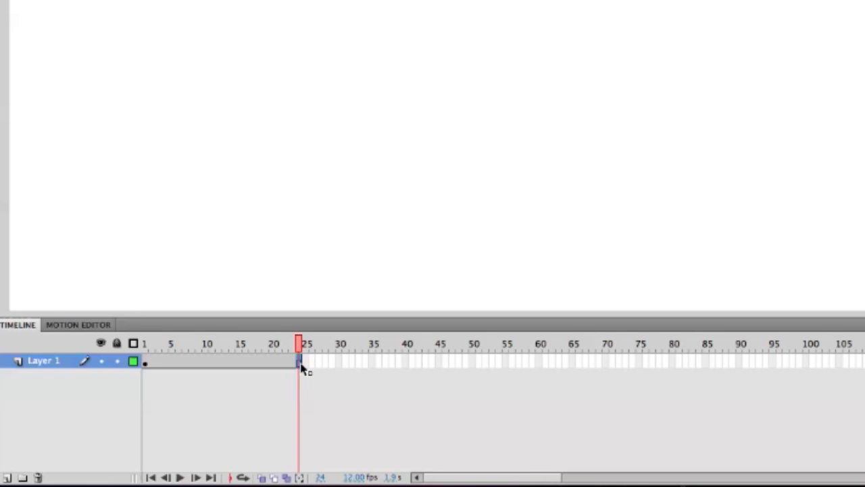
Create a motion tween on Layer 1, converting the blue rectangle to a symbol
right_click(301, 365)
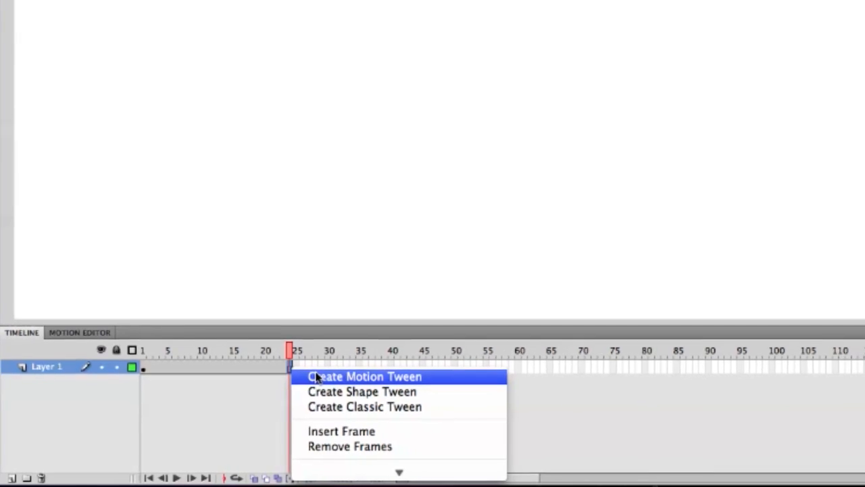
left_click(326, 371)
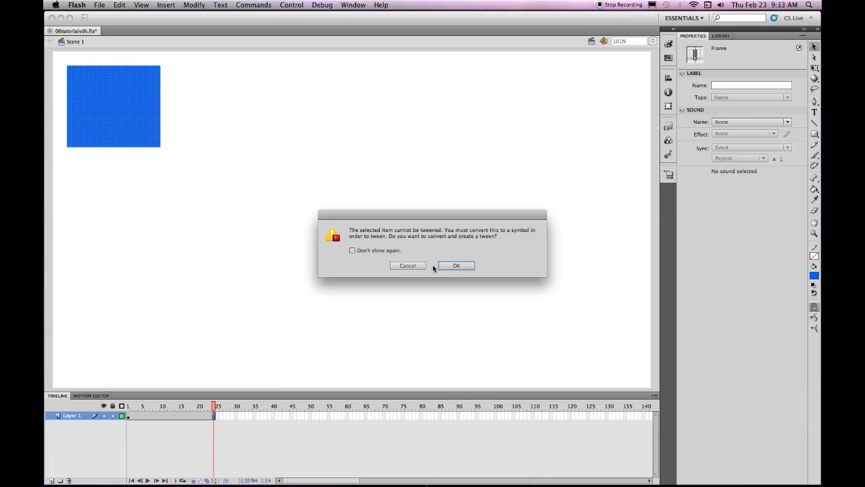
left_click(456, 265)
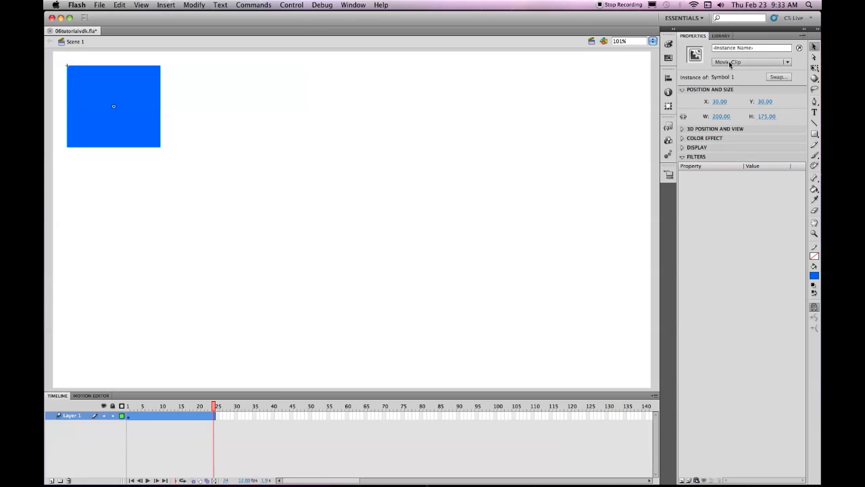
Rename the rectangle's symbol in the library as blueRectangle
left_click(722, 36)
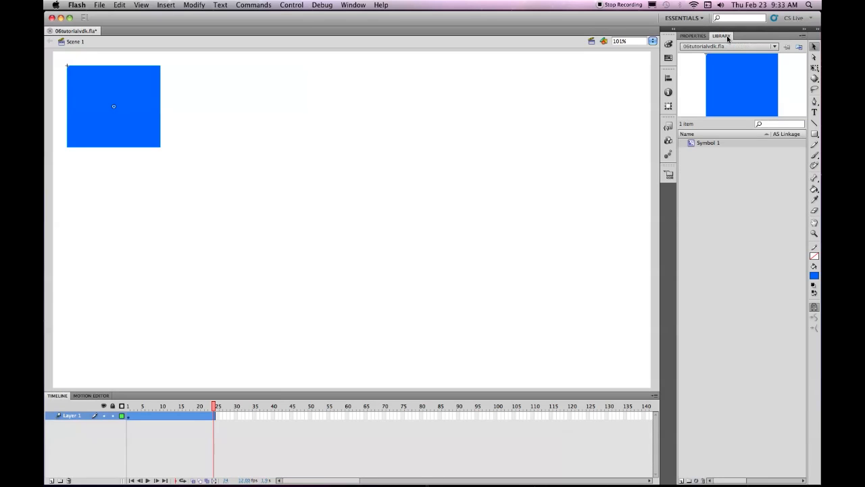
double_click(709, 144)
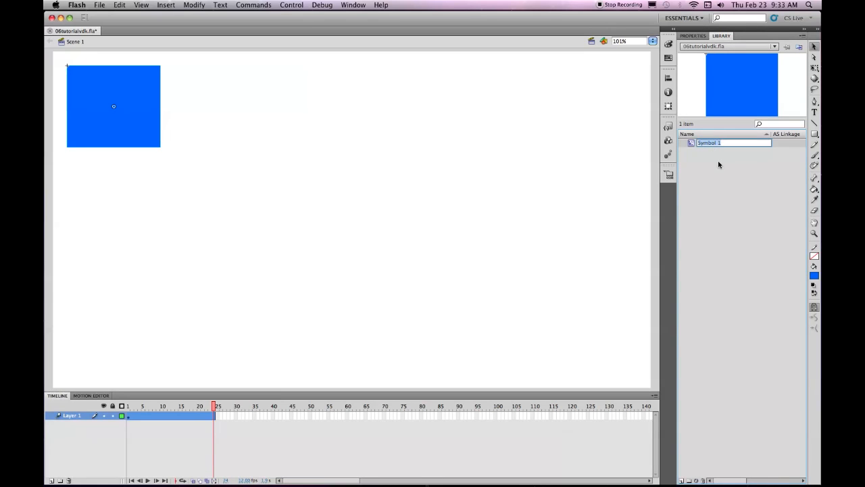
type("blue")
key("BackSpace")
type("Rectangle")
key("Return")
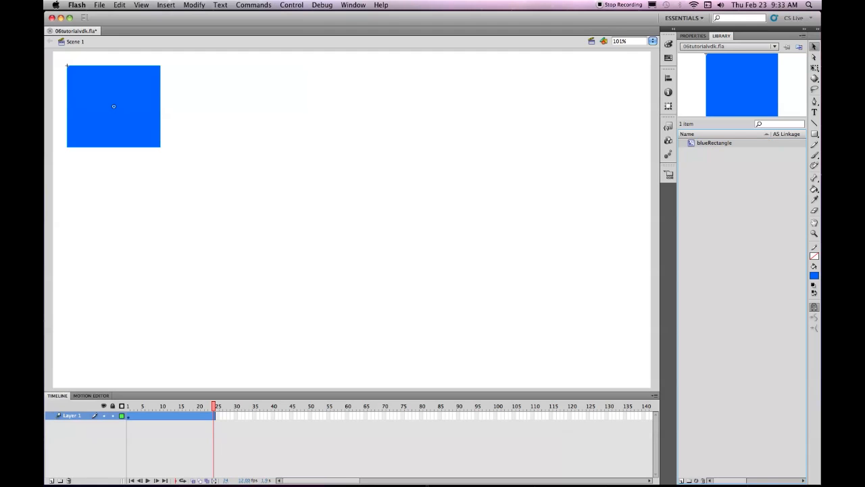
left_click(735, 214)
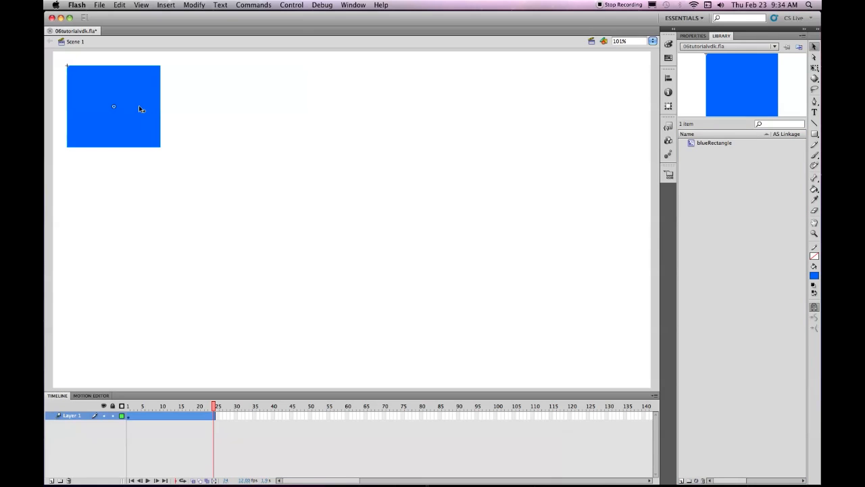
Move the blue rectangle straight across to the stage's upper-right corner at frame 24, and save and test the movie
left_click_drag(139, 108, 613, 138)
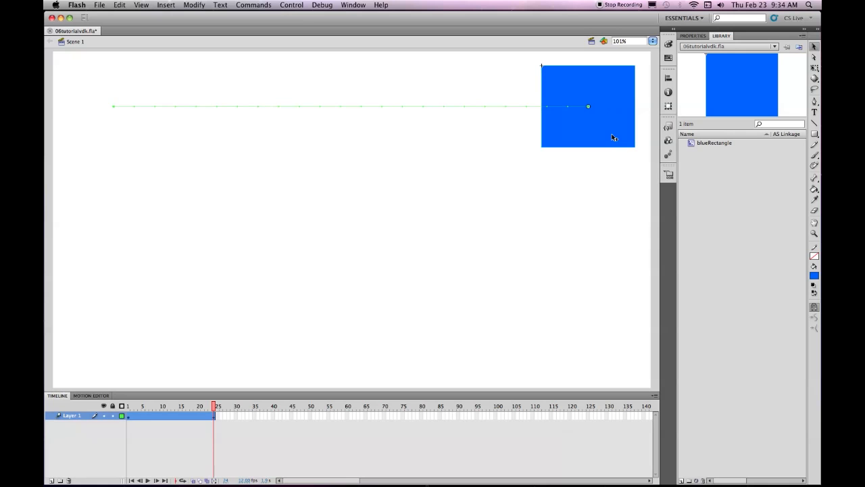
key("super+s")
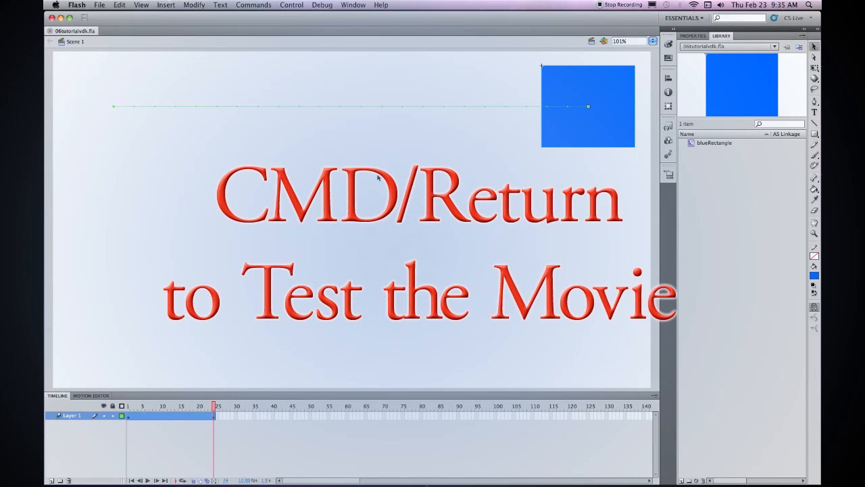
key("super+Return")
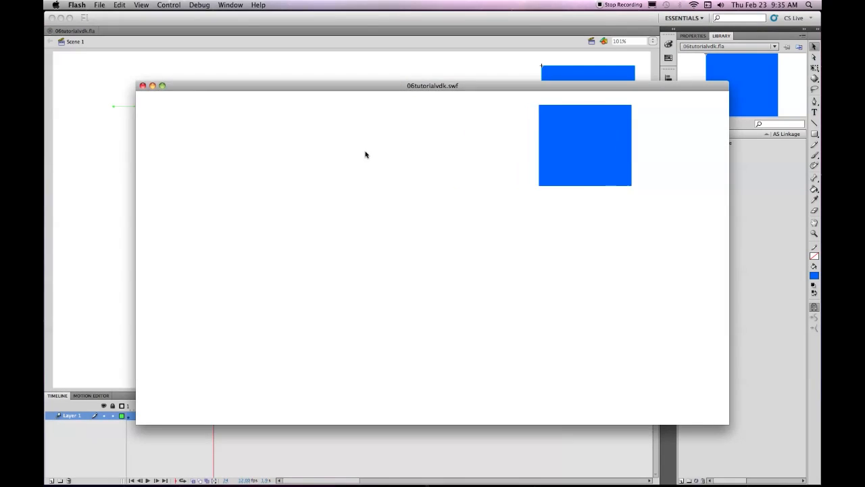
left_click(143, 86)
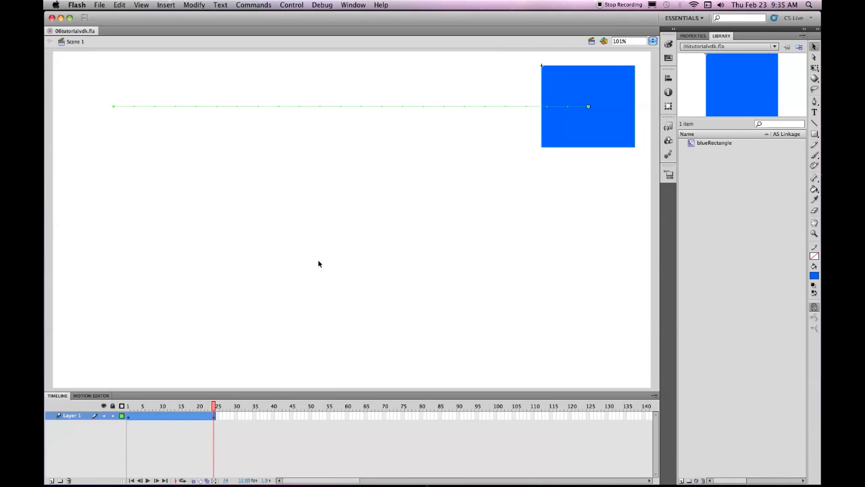
Add a new layer above Layer 1 and lock Layer 1
left_click(51, 481)
left_click(112, 424)
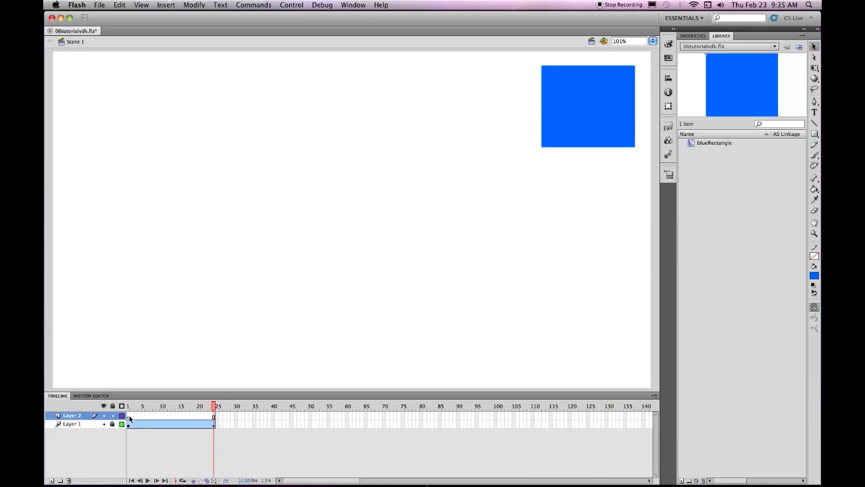
On Layer 2's first frame, draw a red #FF0000 circle without stroke, about 174 px across, near the stage's lower-right corner
left_click(129, 418)
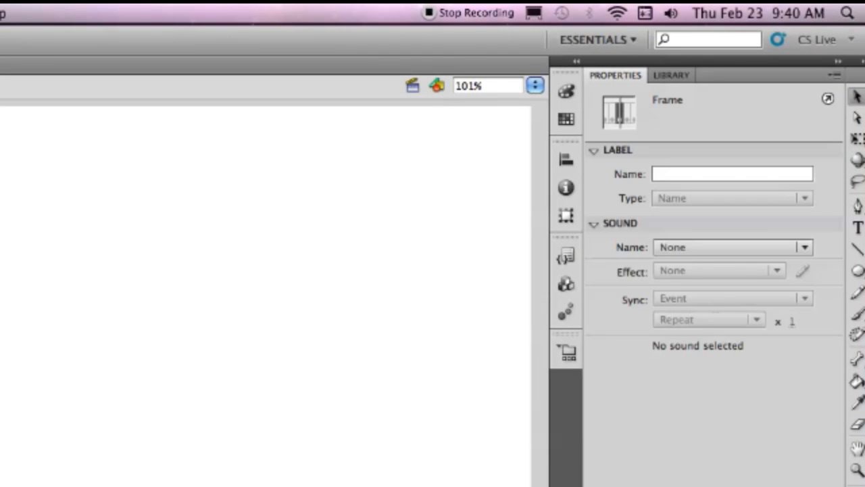
left_click(857, 271)
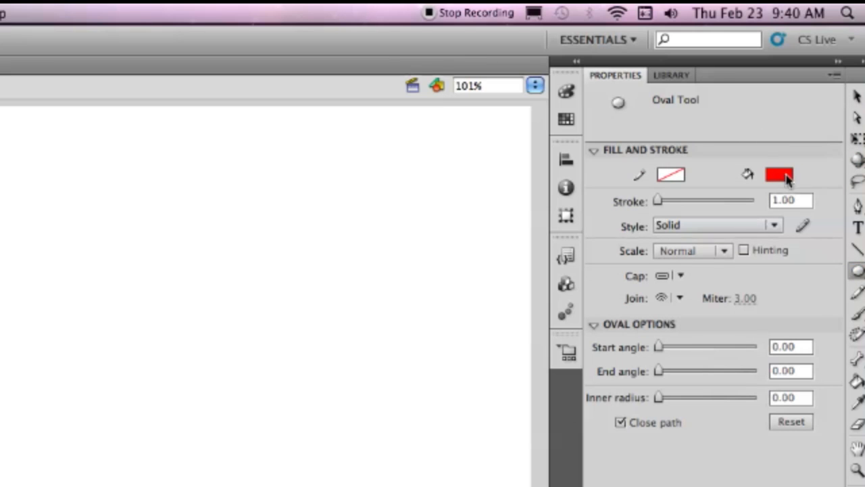
left_click(784, 180)
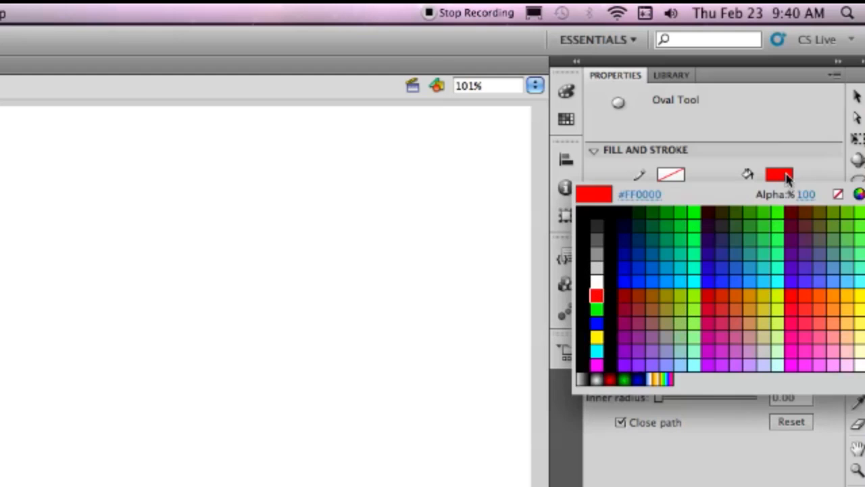
left_click(597, 295)
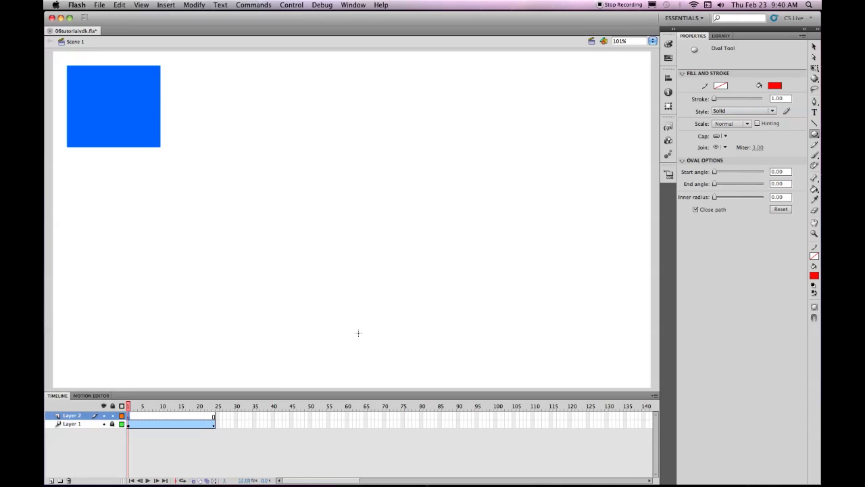
left_click_drag(544, 286, 609, 367)
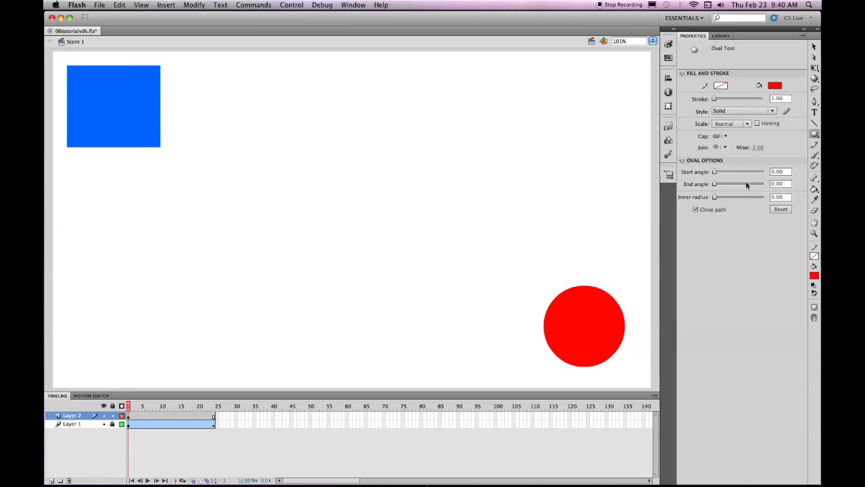
Select the red circle and resize it to 175 px wide by 175 px high
left_click(814, 46)
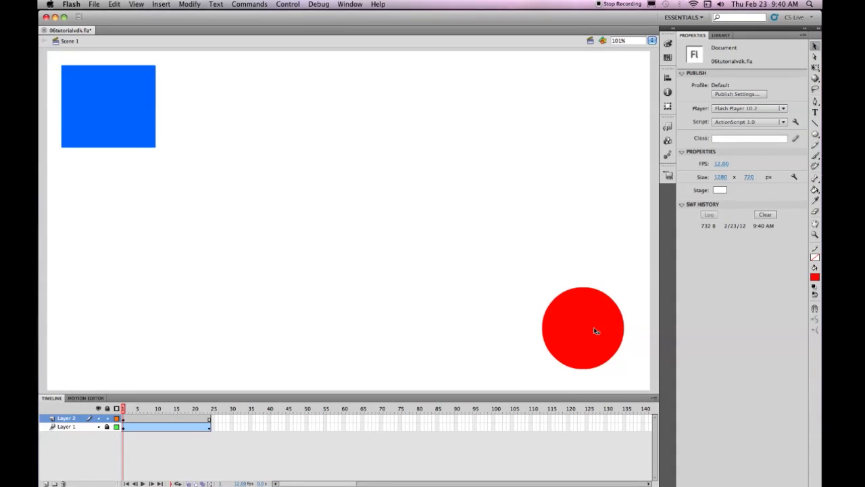
left_click(596, 331)
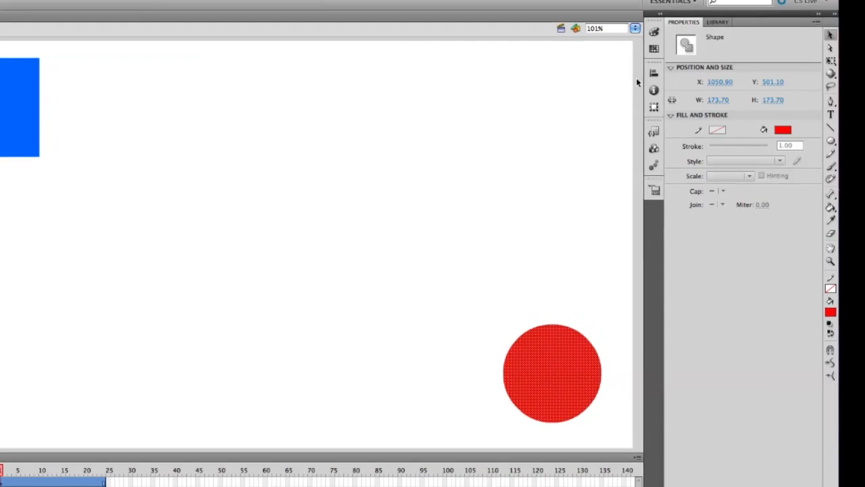
left_click(654, 73)
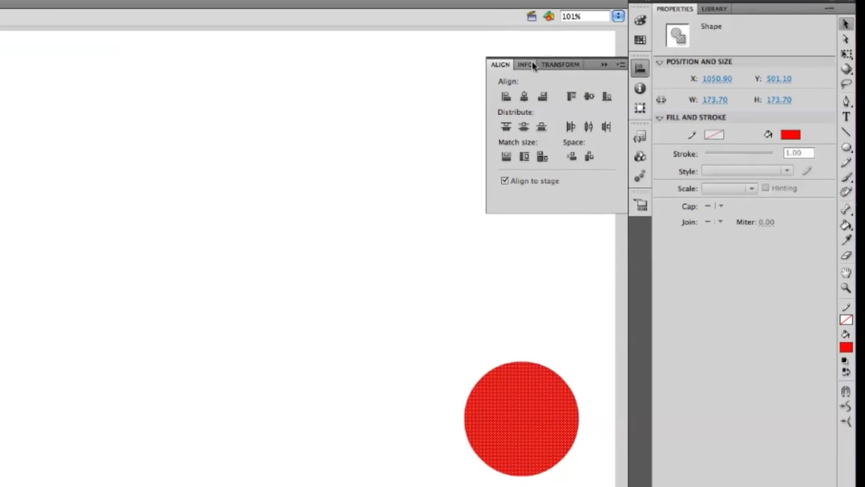
left_click(533, 65)
left_click(530, 81)
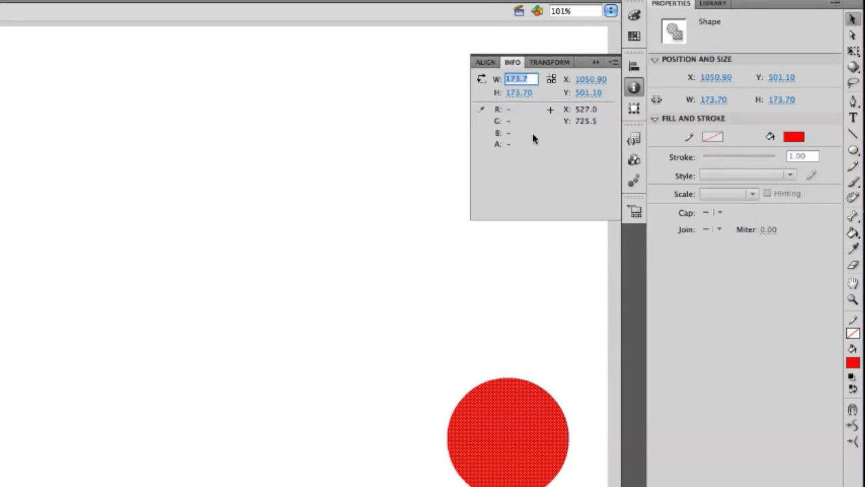
type("175")
left_click(519, 93)
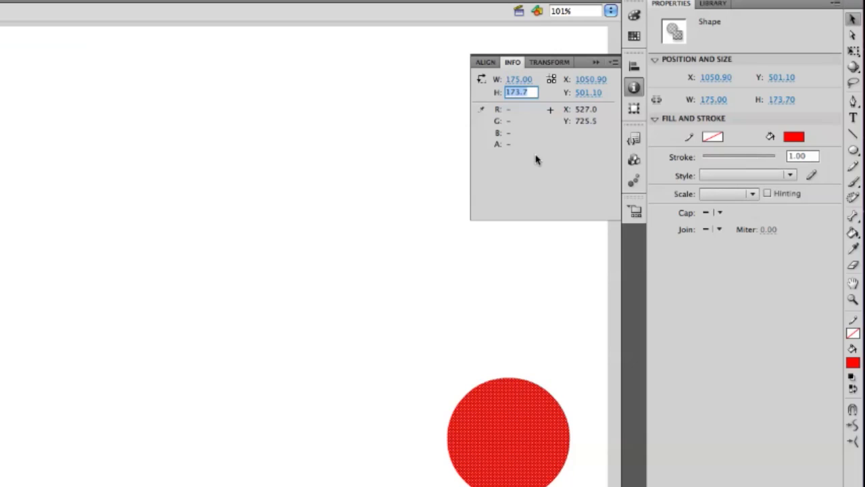
type("175")
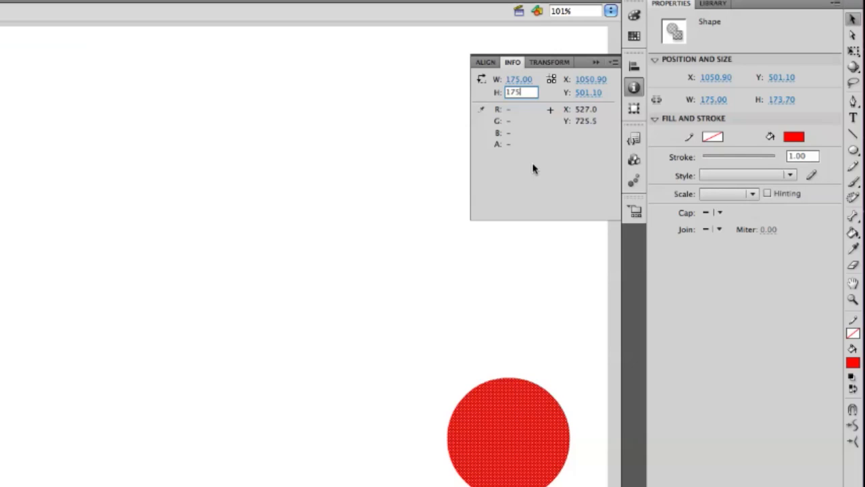
Position the red circle at X 1000 and Y 500 on the stage
left_click(589, 79)
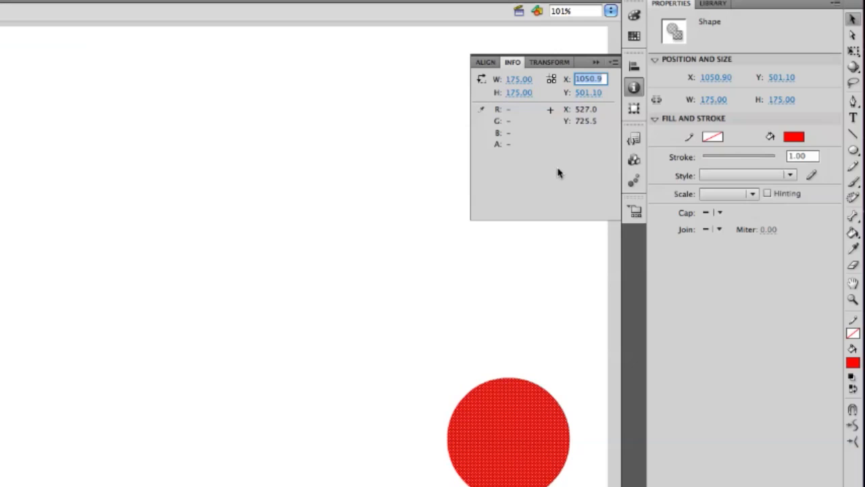
type("1000")
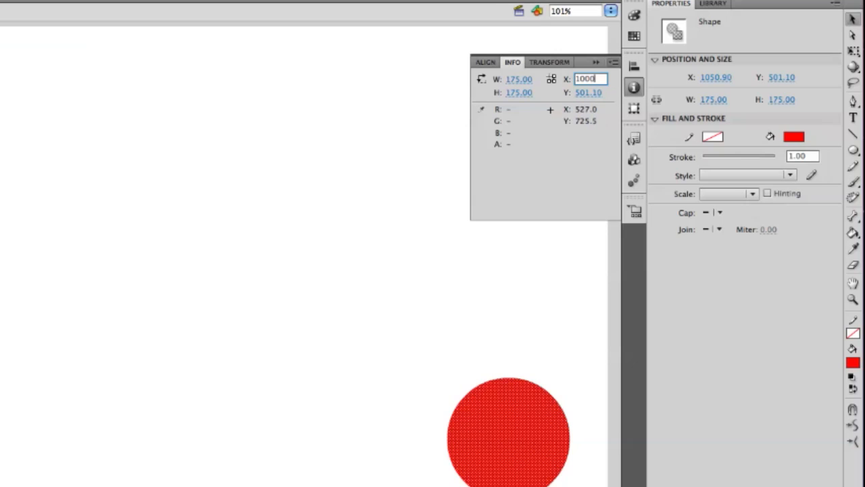
key("Tab")
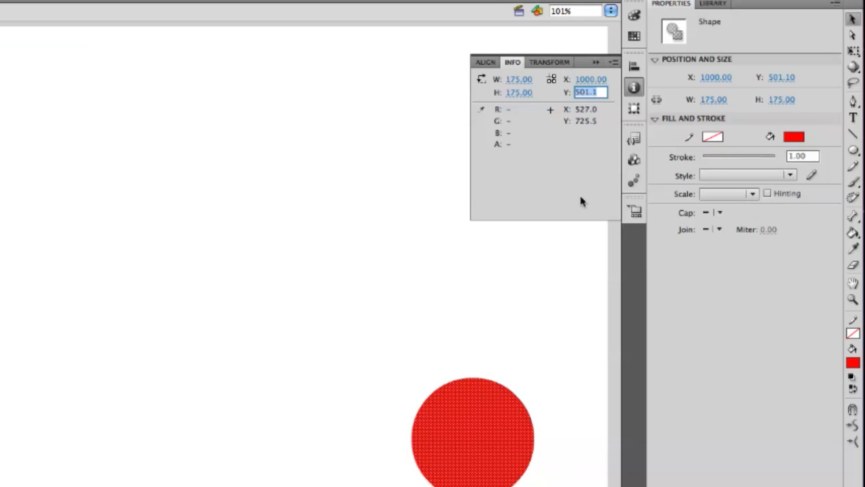
type("500")
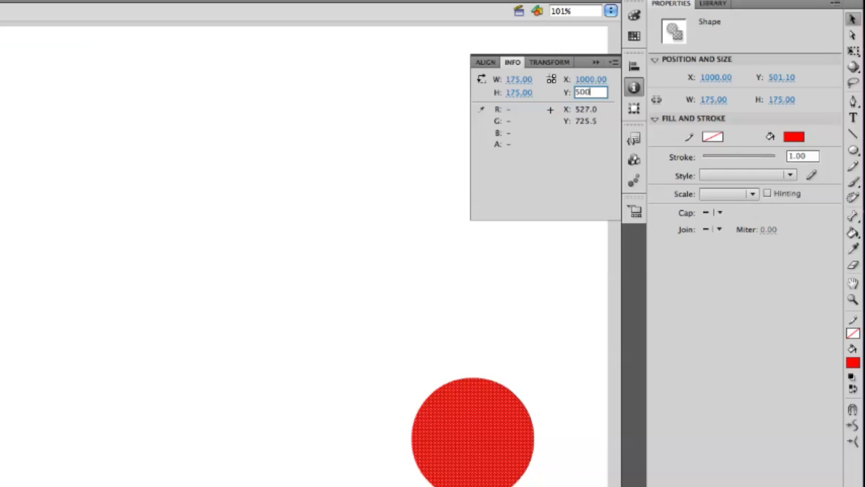
key("Return")
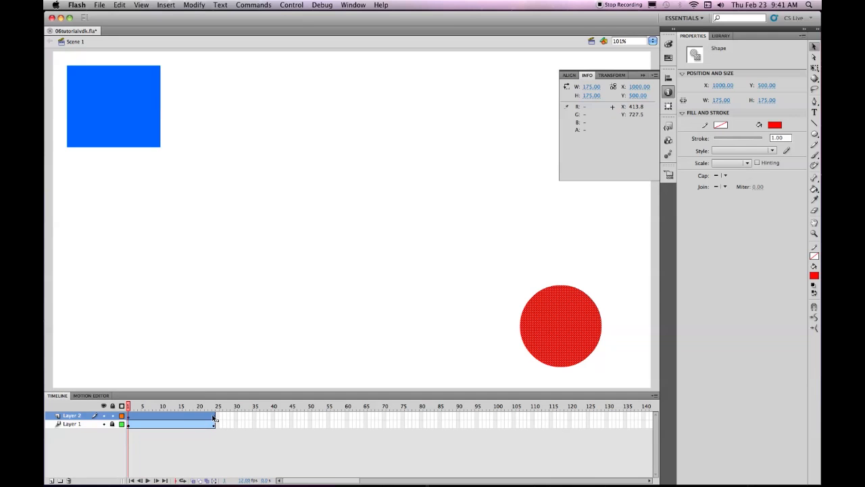
Insert a keyframe at frame 24 of Layer 2 and set the red circle's X position to 30 there
left_click(213, 417)
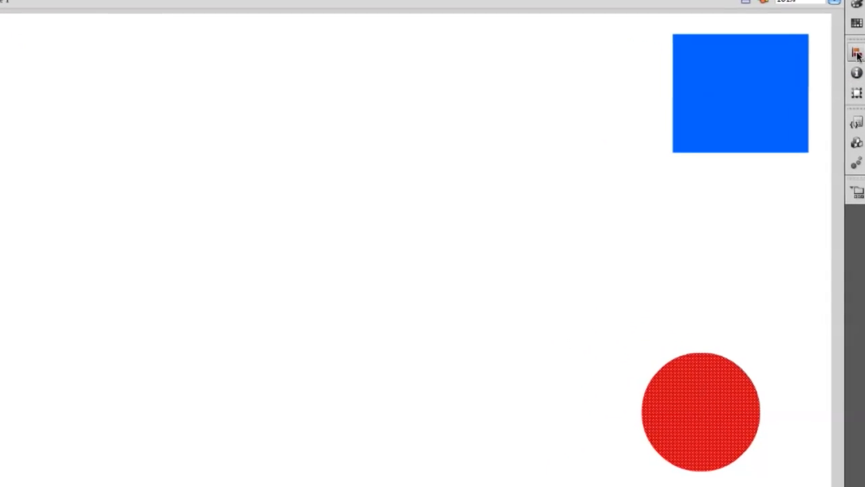
left_click(752, 67)
left_click(755, 46)
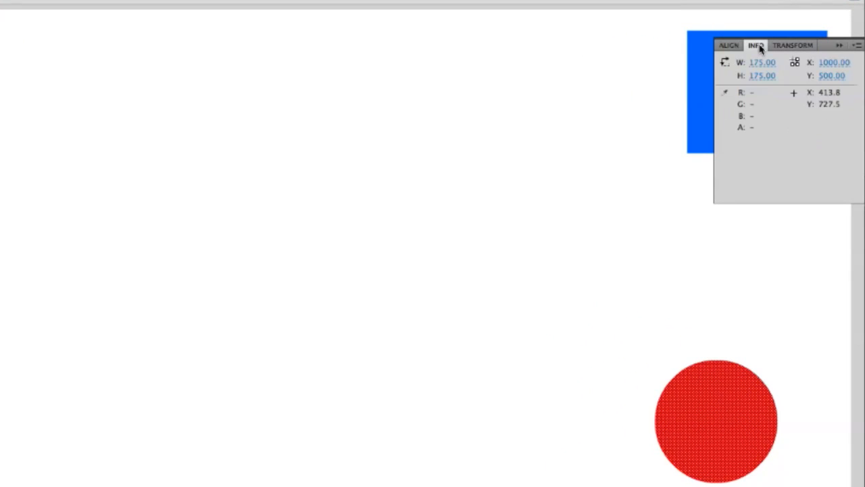
left_click(834, 63)
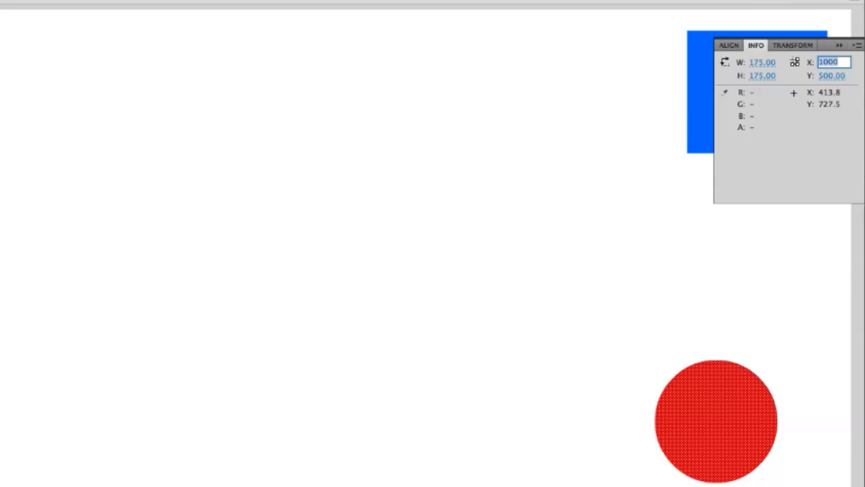
type("30")
key("Return")
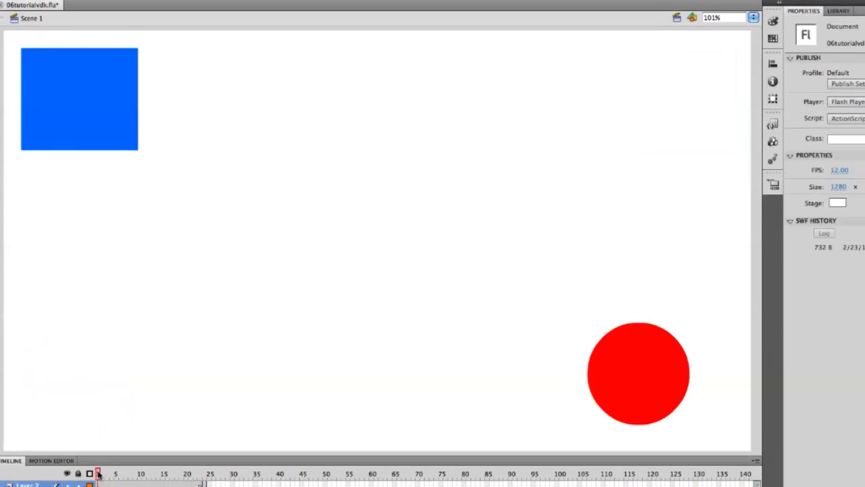
Scrub the playhead from frame 1 to frame 24 and back to frame 12 to check both shapes' motion
left_click_drag(98, 475, 207, 476)
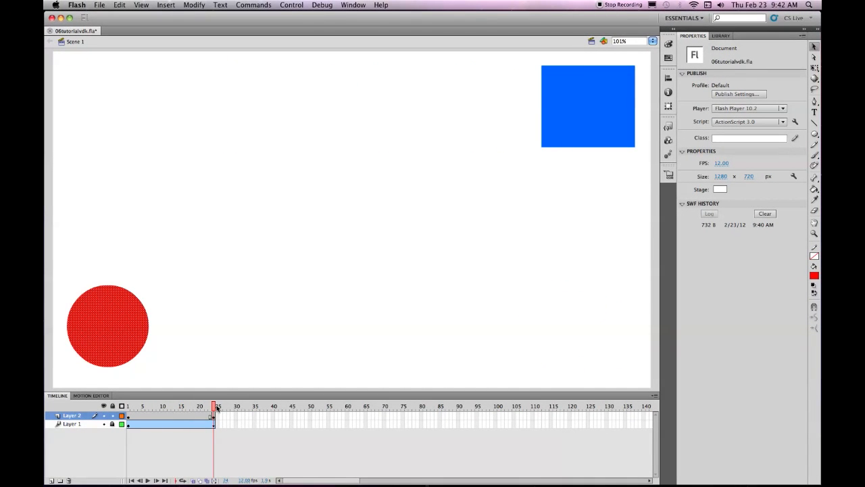
left_click_drag(216, 407, 169, 409)
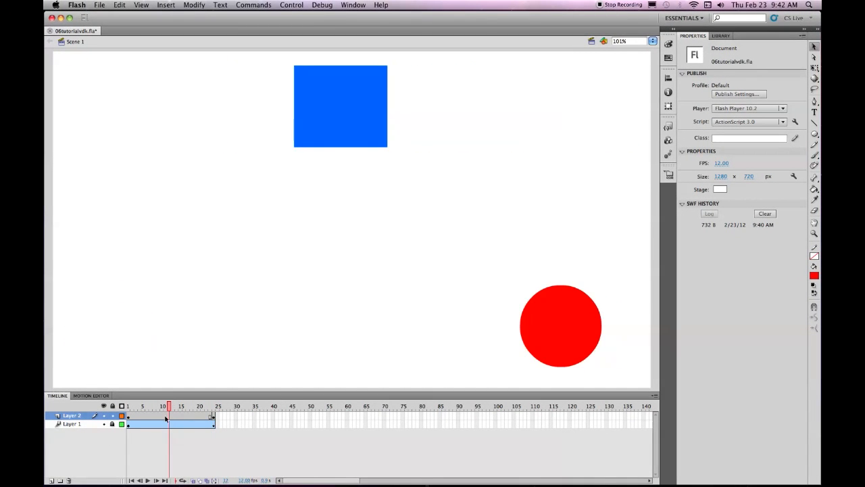
Create a classic tween between the red circle's keyframes on Layer 2 and scrub to frame 24 to check the motion
left_click(170, 418)
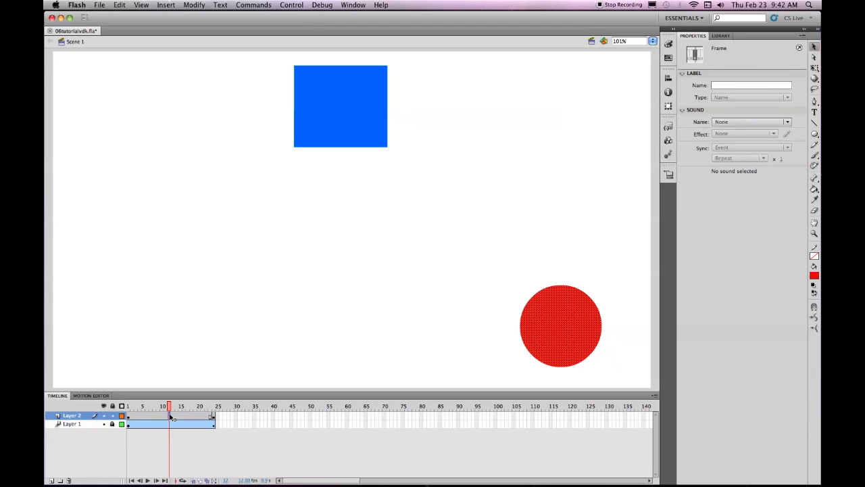
right_click(170, 417)
left_click(189, 438)
left_click_drag(171, 406, 270, 406)
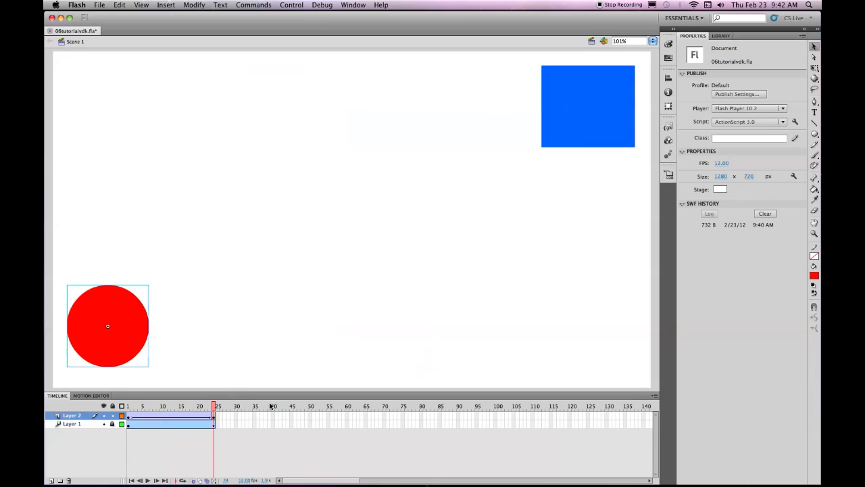
Rename the Tween 3 symbol in the library as circle1
left_click(727, 37)
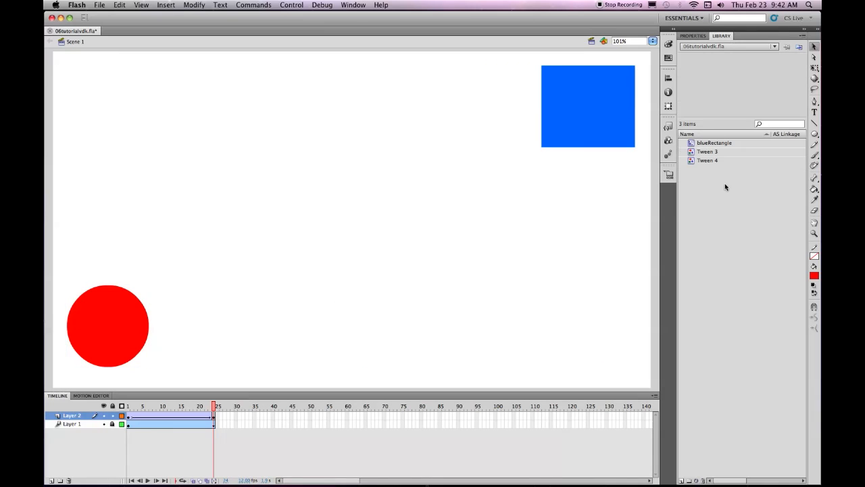
left_click(693, 155)
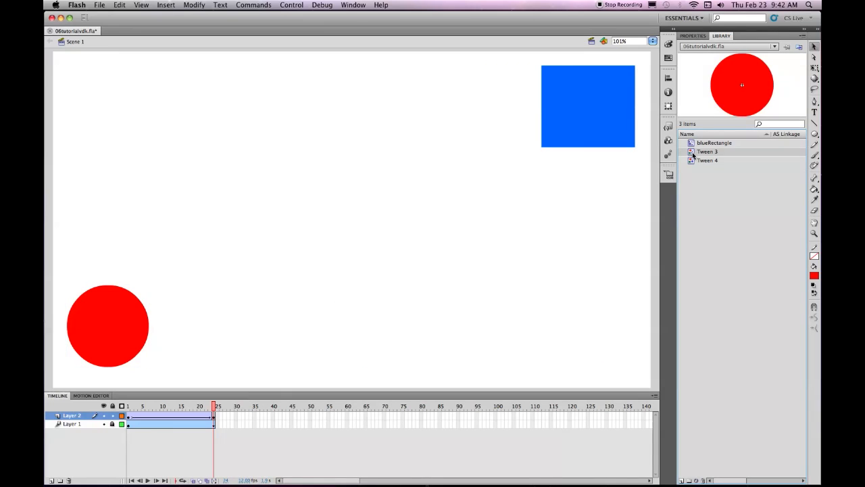
double_click(707, 152)
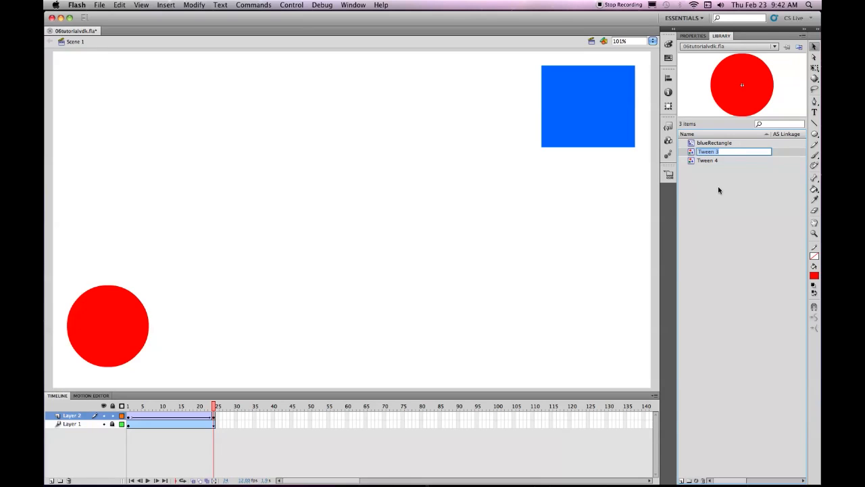
type("circle")
type("1")
Rename the Tween 4 symbol in the library as circle2
double_click(710, 161)
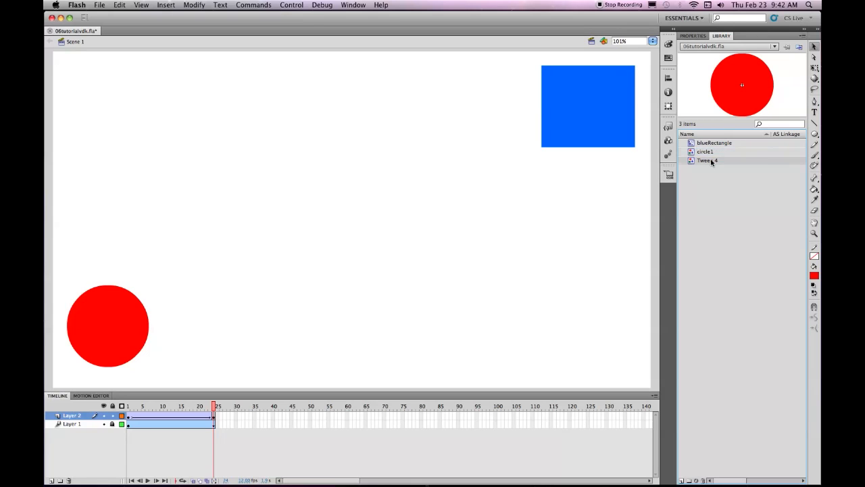
type("circle2")
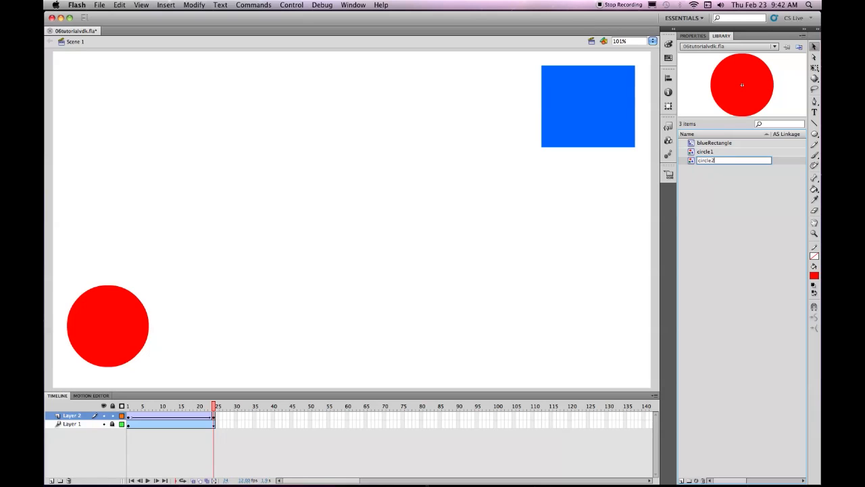
left_click(734, 180)
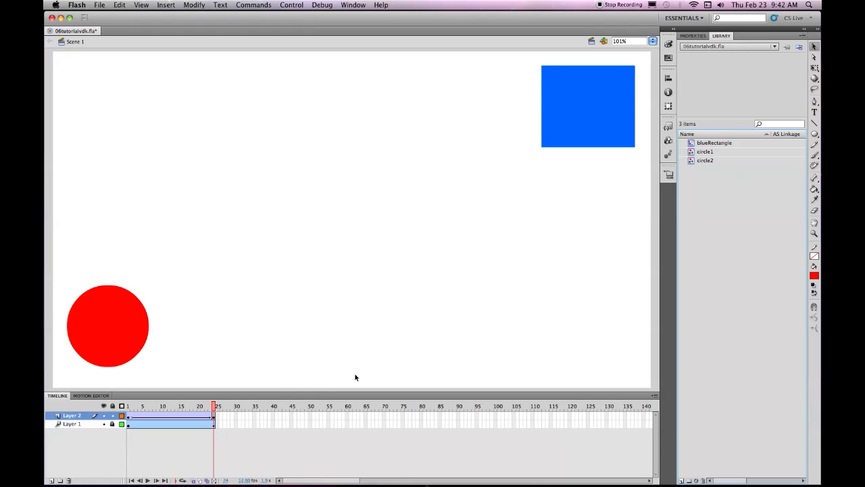
Scrub the playhead through the timeline to check both tweens, and lock Layer 2
left_click_drag(215, 409, 289, 420)
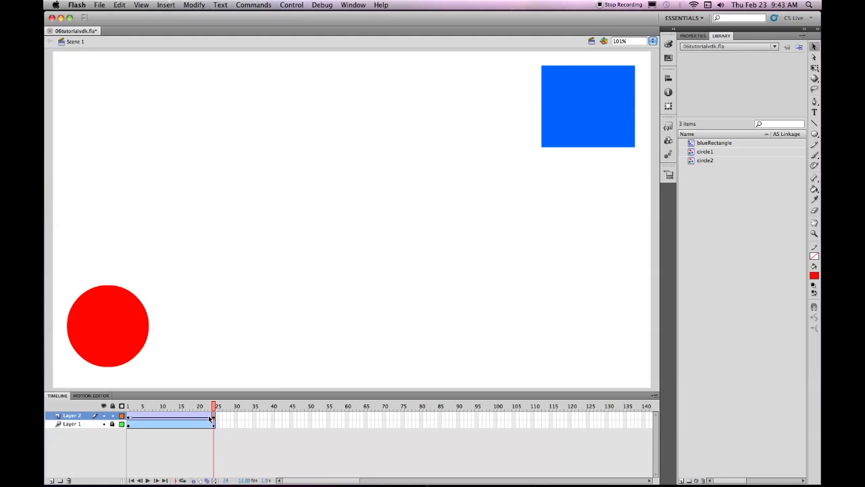
left_click(112, 415)
Save the document and test the movie to play the finished animation
key("super+s")
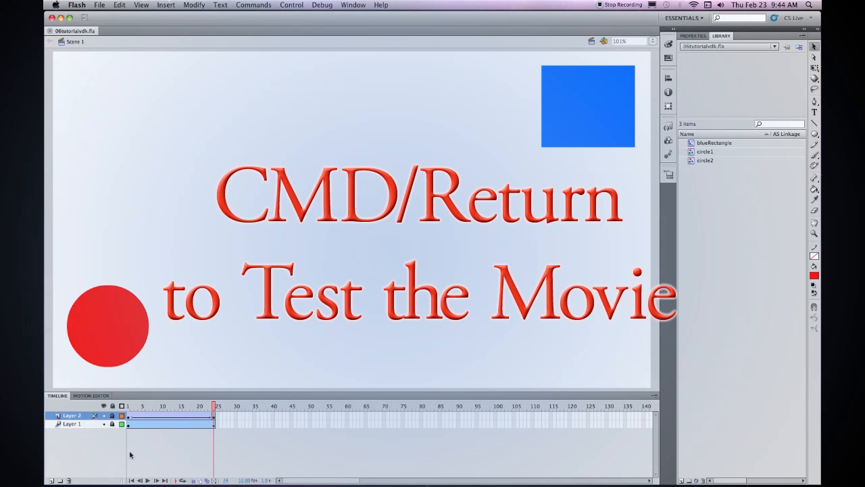
key("super+Return")
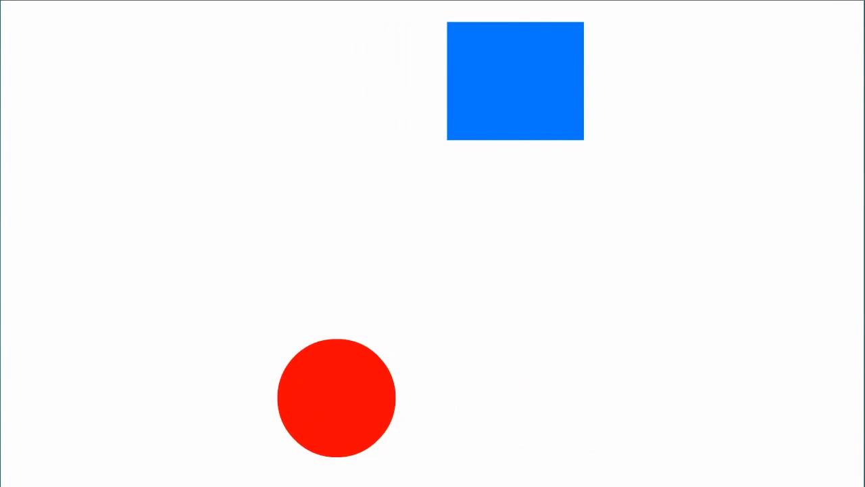